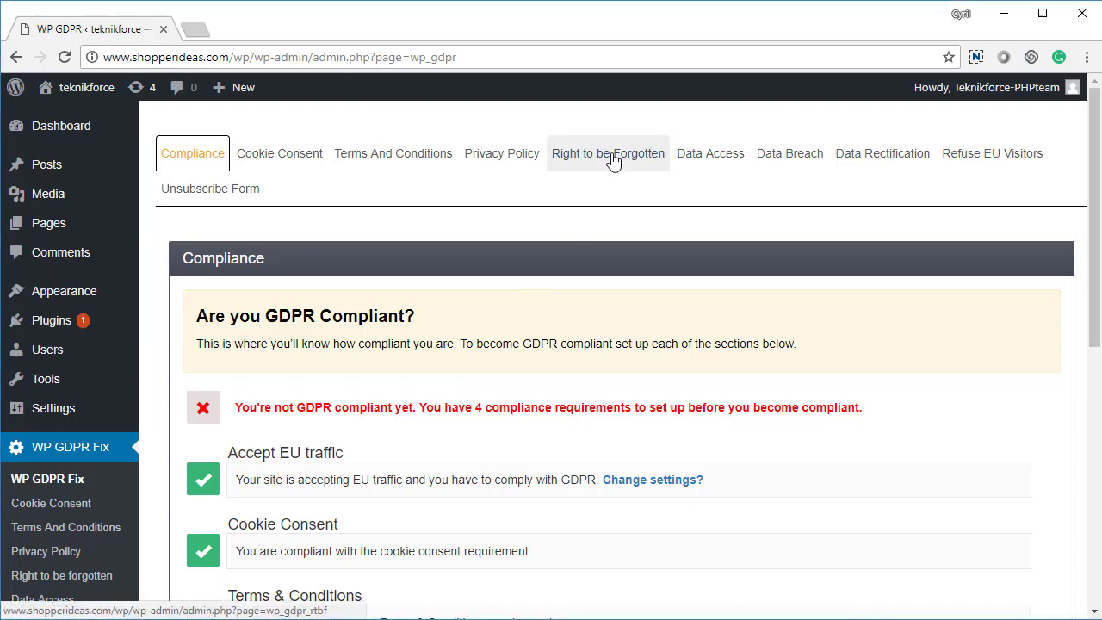
# Review the GDPR compliance checklist and open the setup page for the Right To Be Forgotten requirement.
pyautogui.scroll(-5, 292, 376)
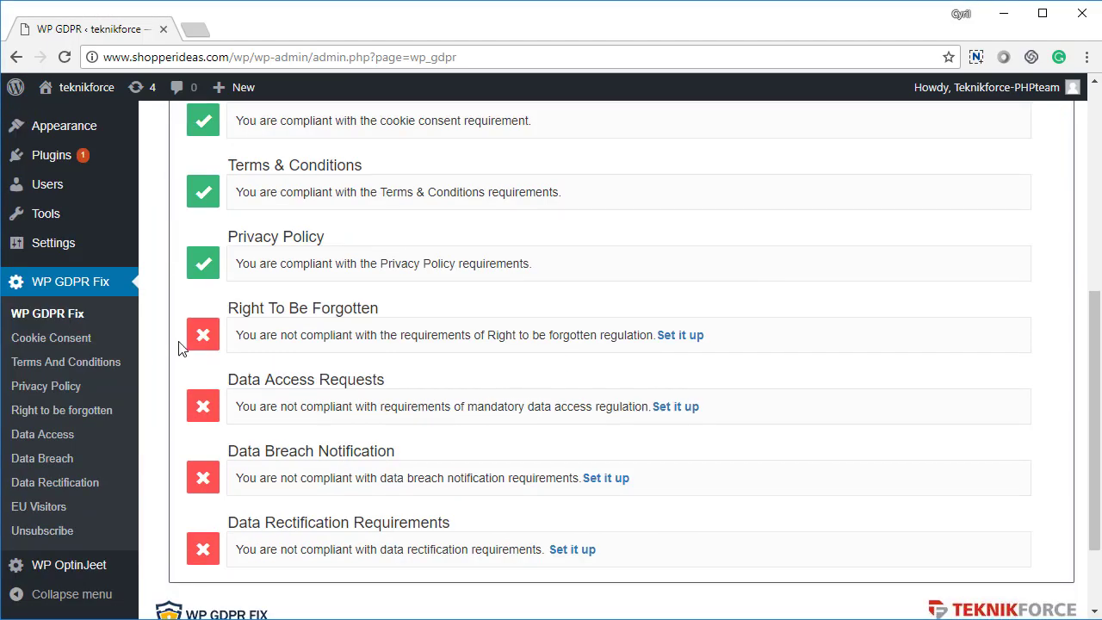
pyautogui.scroll(5, 671, 369)
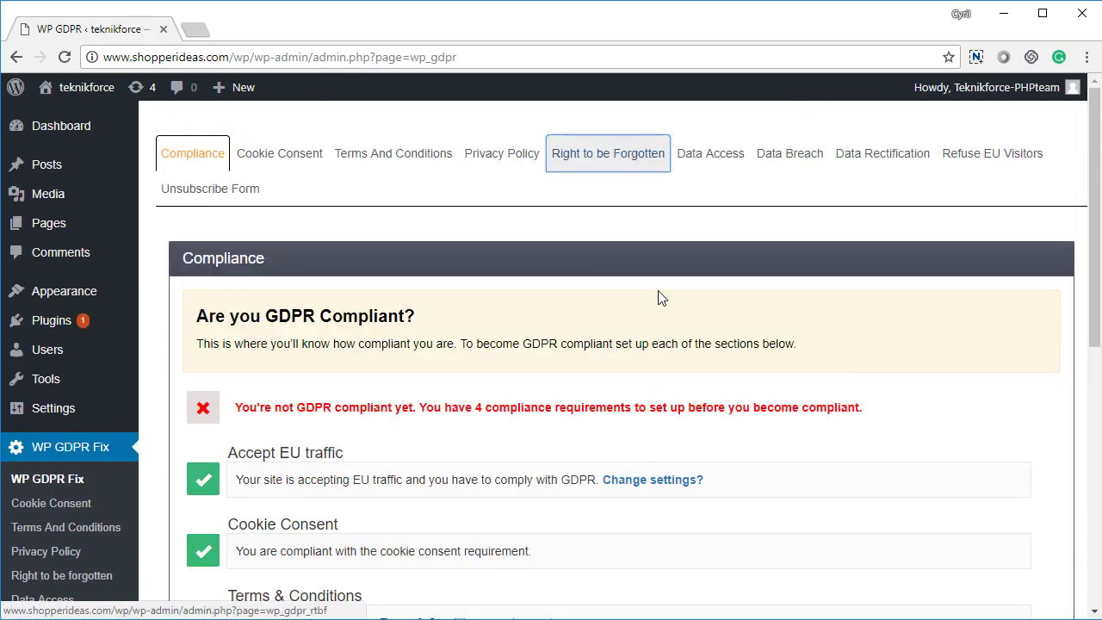
pyautogui.scroll(-4, 660, 297)
pyautogui.scroll(-1, 700, 514)
pyautogui.click(694, 338)
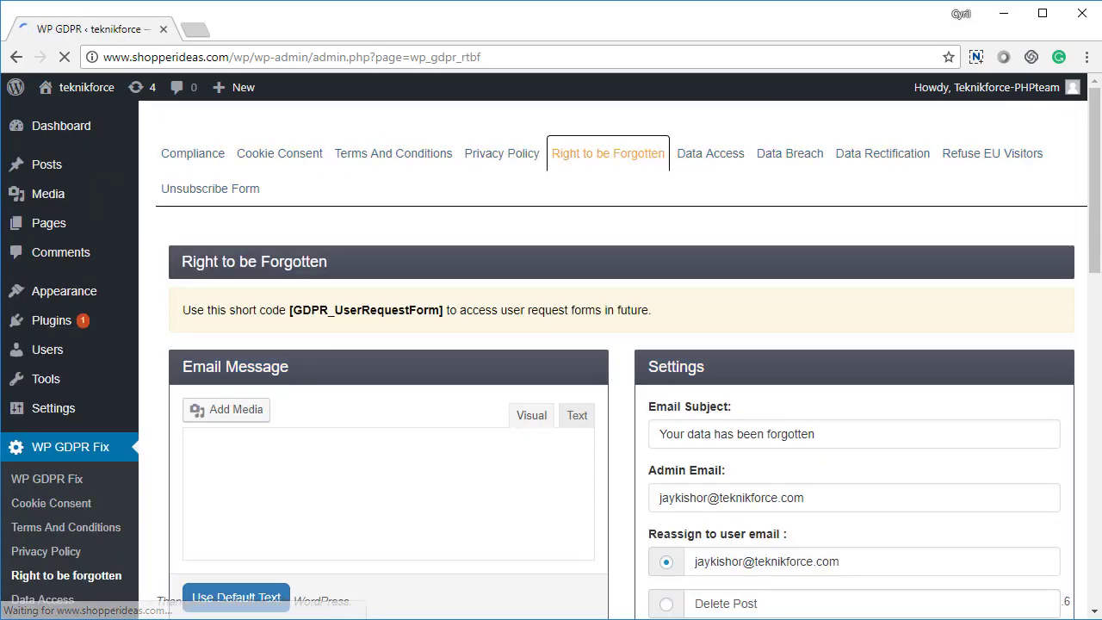
# Copy the user request form shortcode [GDPR_UserRequestForm] from the Right to be Forgotten page.
pyautogui.scroll(-7, 506, 346)
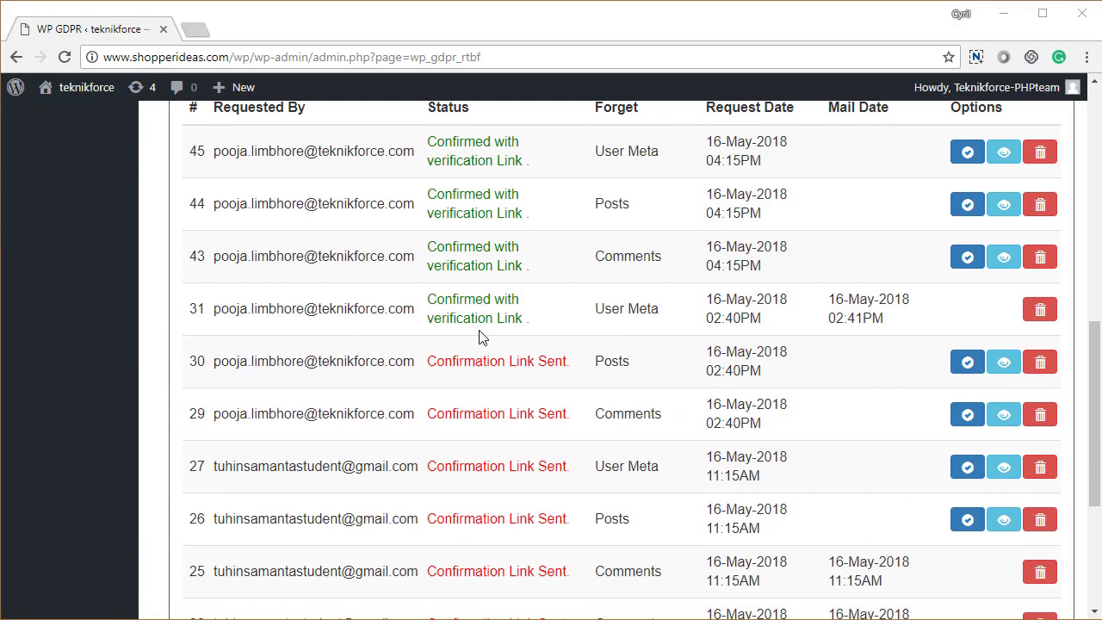
pyautogui.scroll(7, 482, 337)
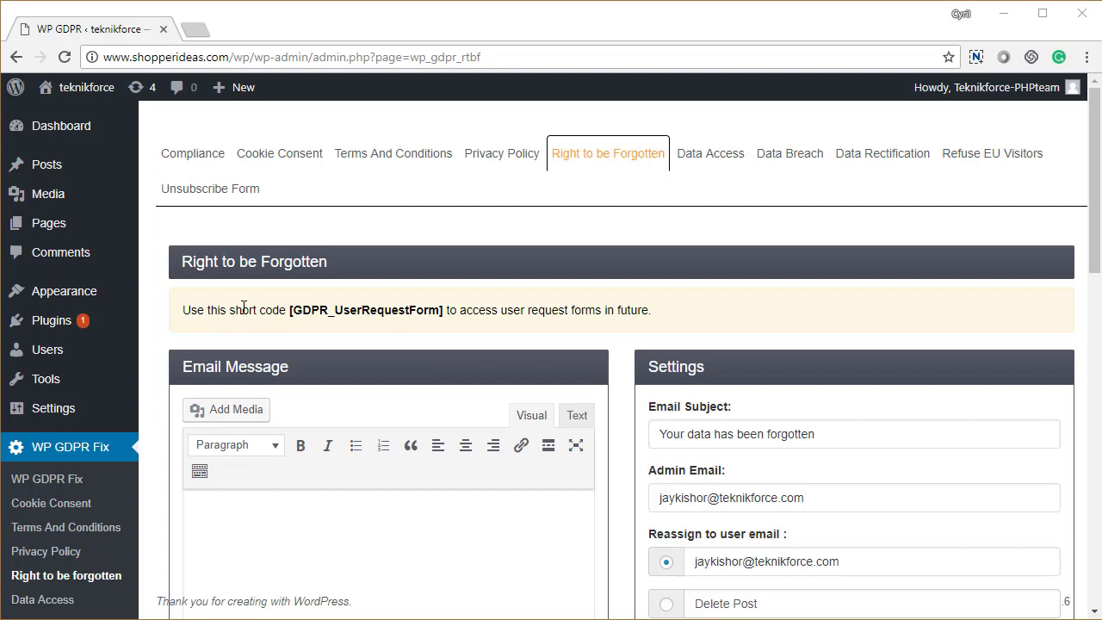
pyautogui.moveTo(184, 308); pyautogui.dragTo(447, 308)
pyautogui.hotkey('ctrl', 'c')
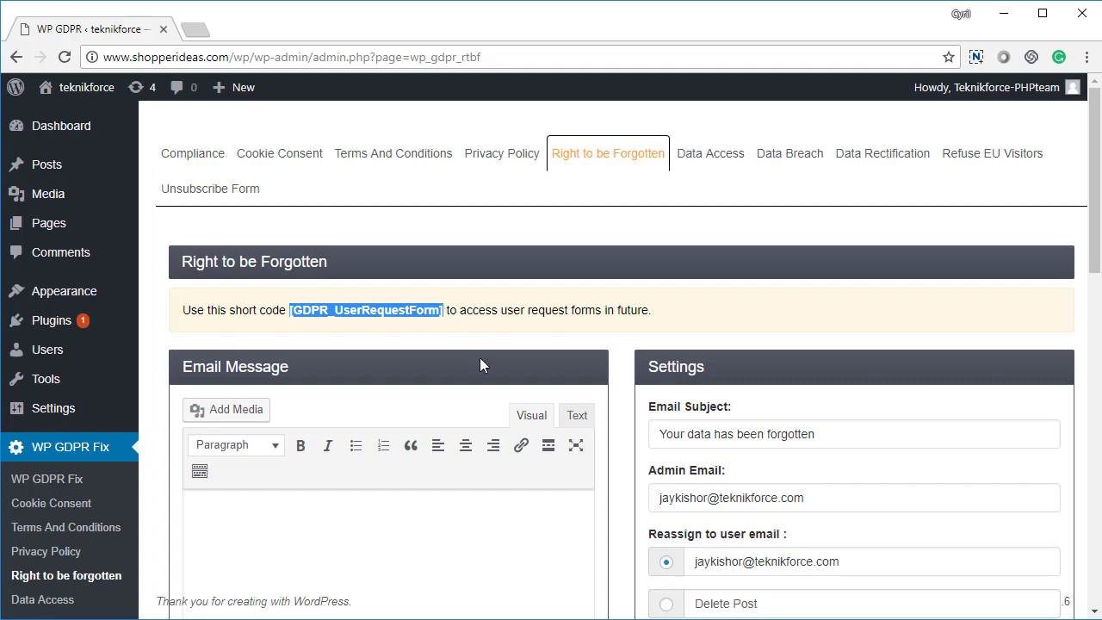
pyautogui.click(448, 309)
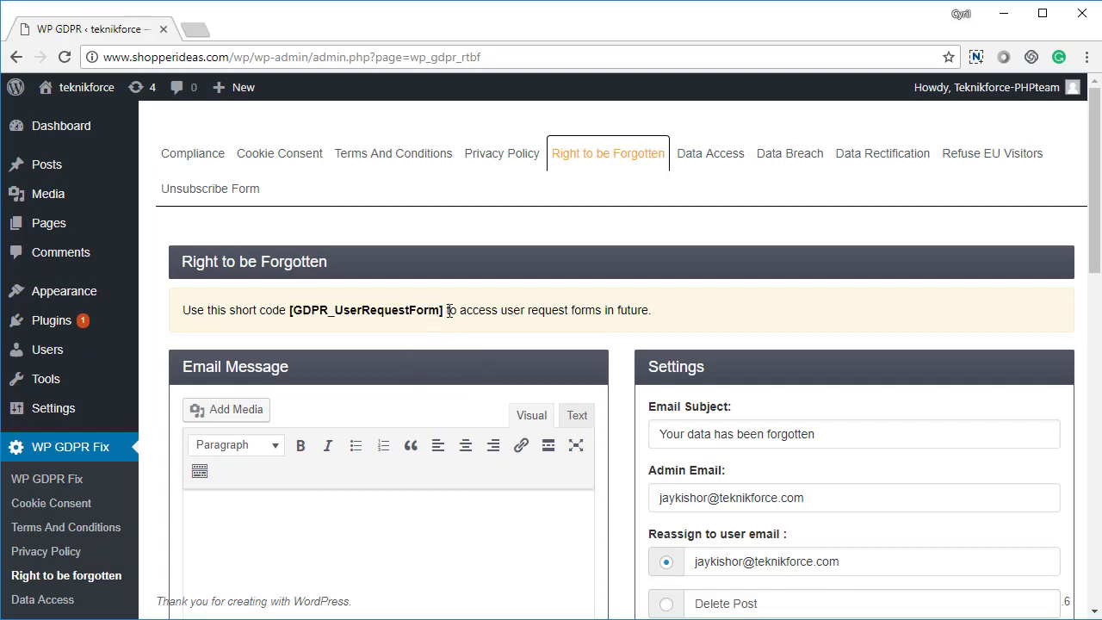
pyautogui.moveTo(443, 311); pyautogui.dragTo(294, 310)
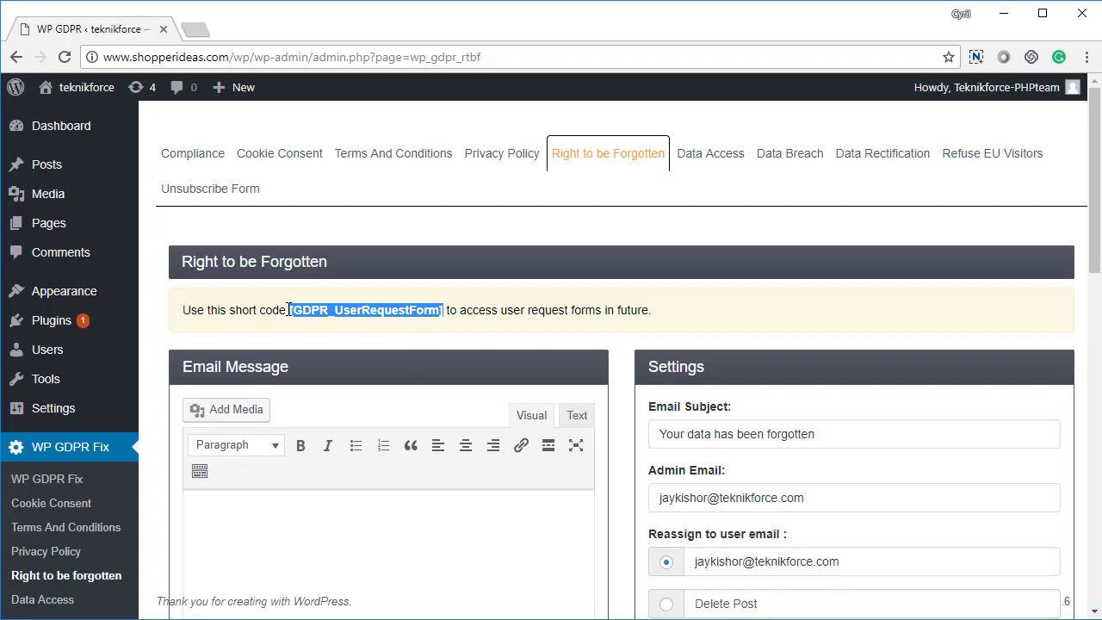
# Create a new WordPress page titled "Make GDPR Request".
pyautogui.moveTo(77, 234)
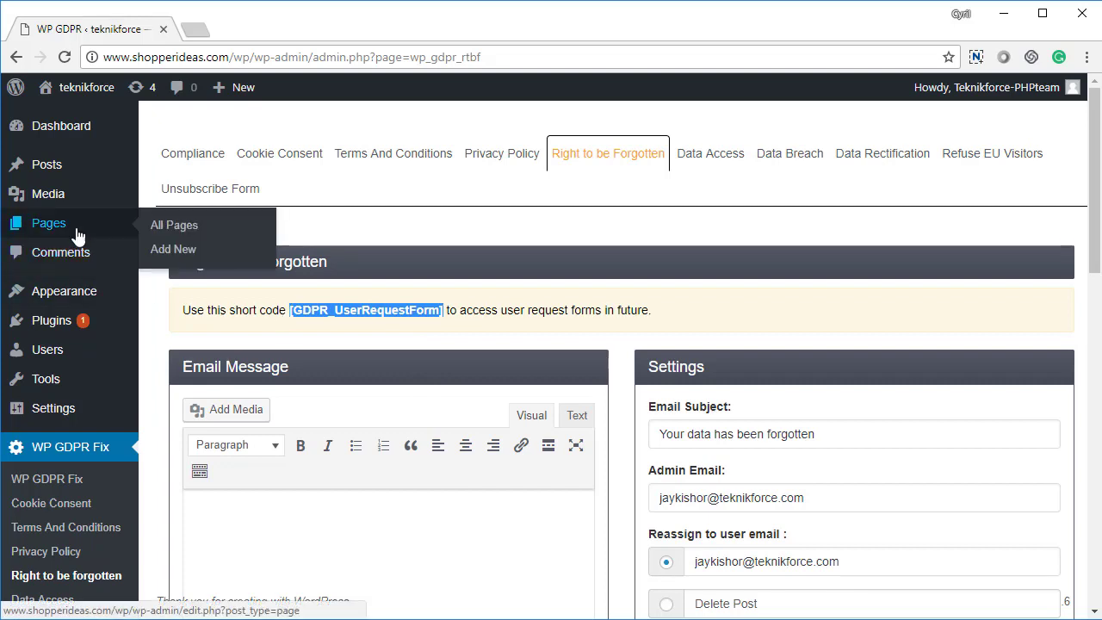
pyautogui.click(181, 255)
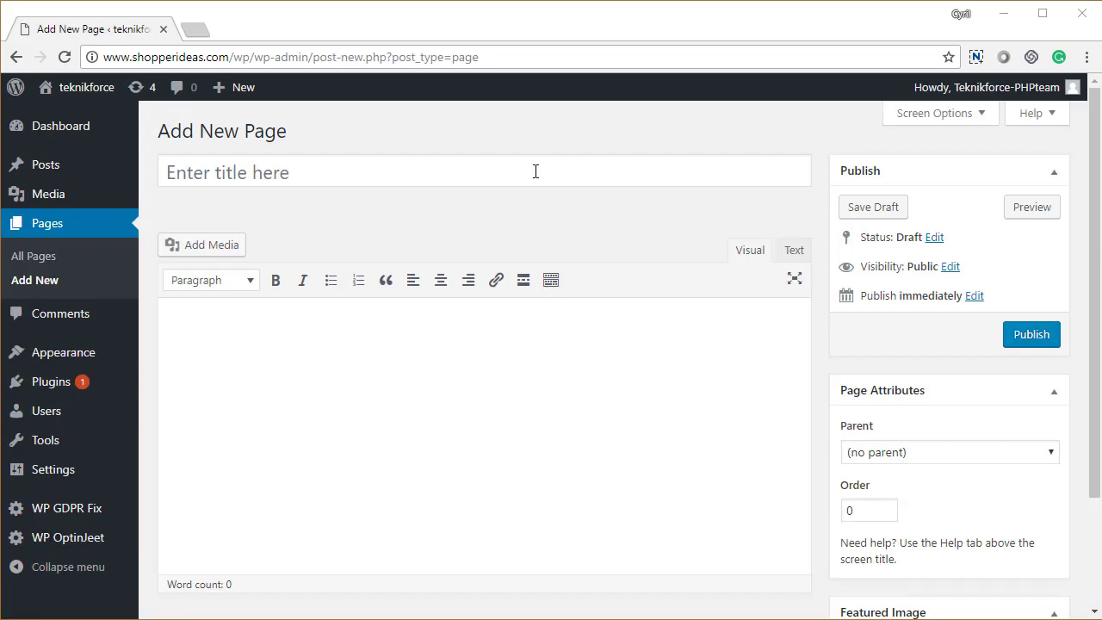
pyautogui.click(534, 171)
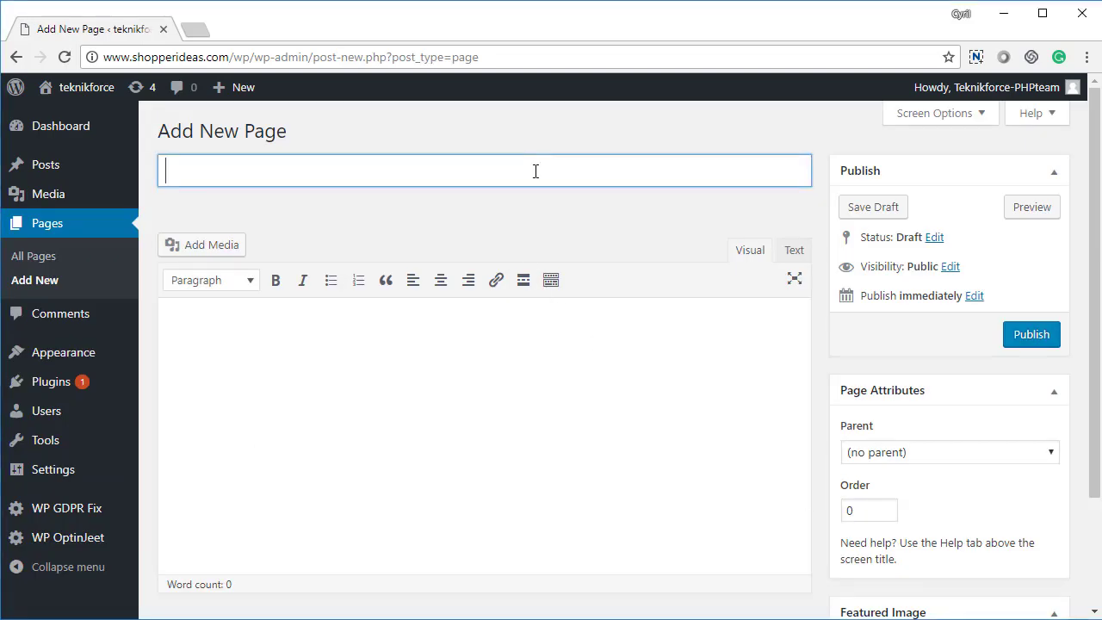
pyautogui.write('GDPR R')
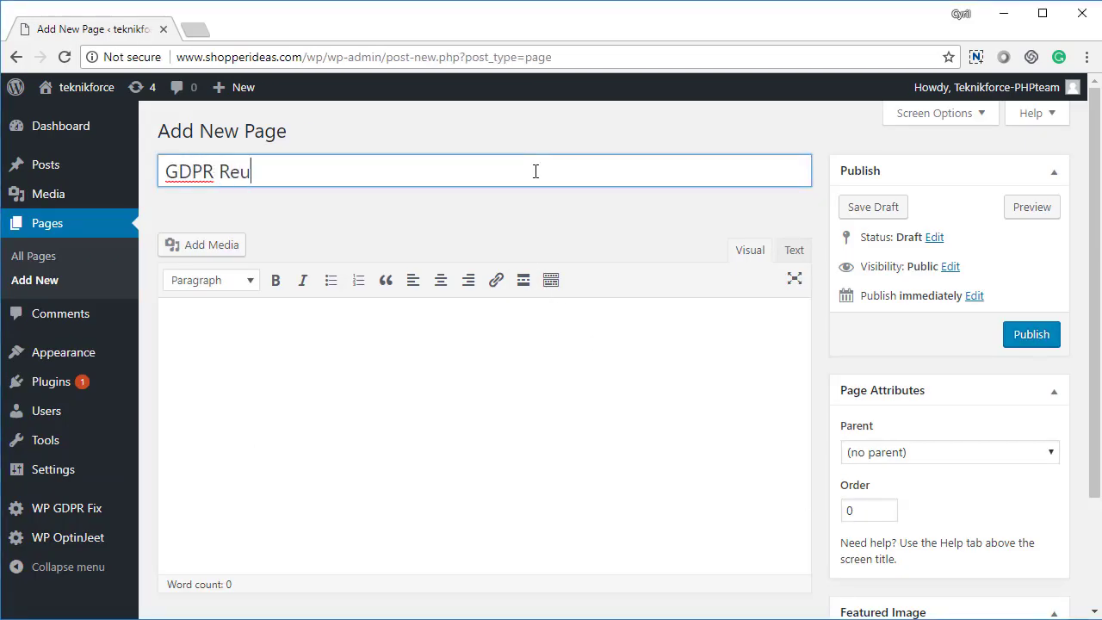
pyautogui.write('eques')
pyautogui.write('Make')
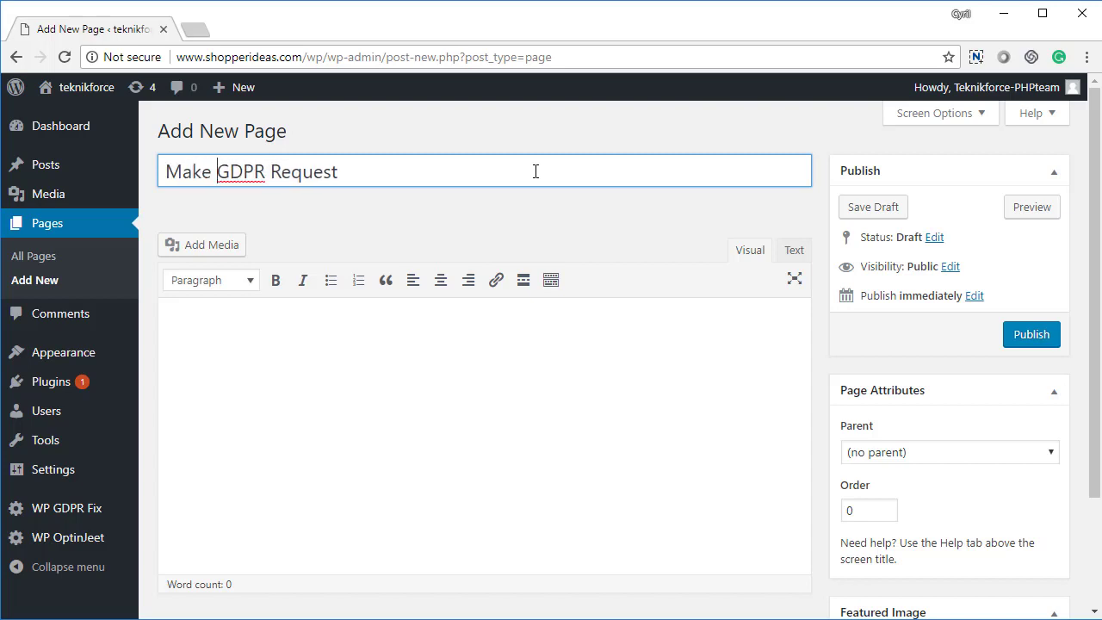
# Paste the shortcode [GDPR_UserRequestForm] into the page body and publish the page.
pyautogui.click(505, 356)
pyautogui.hotkey('ctrl', 'v')
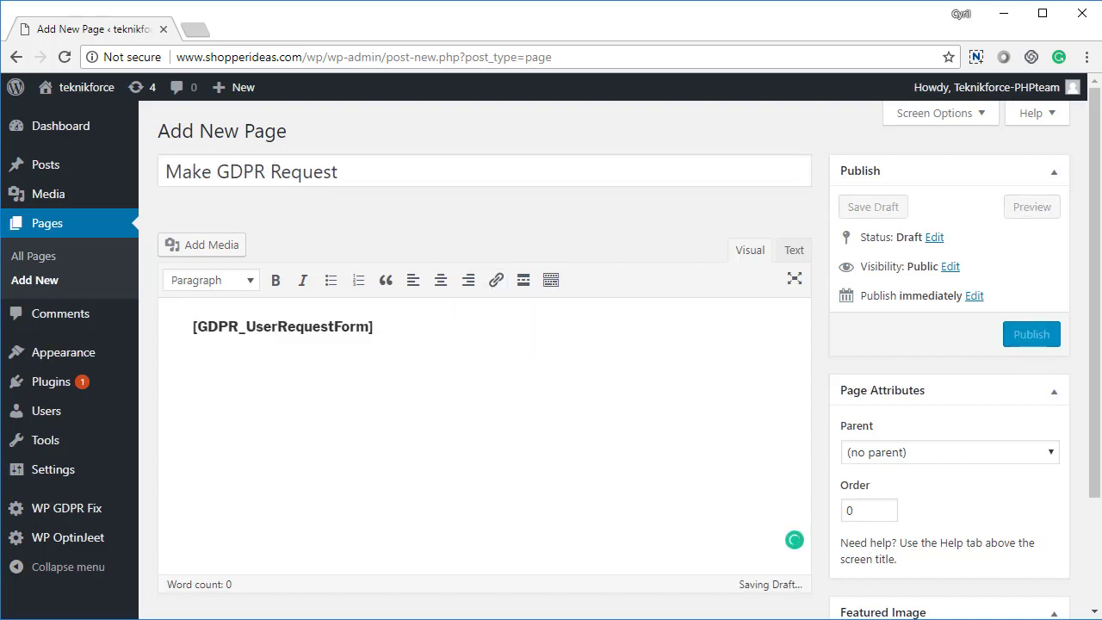
pyautogui.scroll(-2, 918, 401)
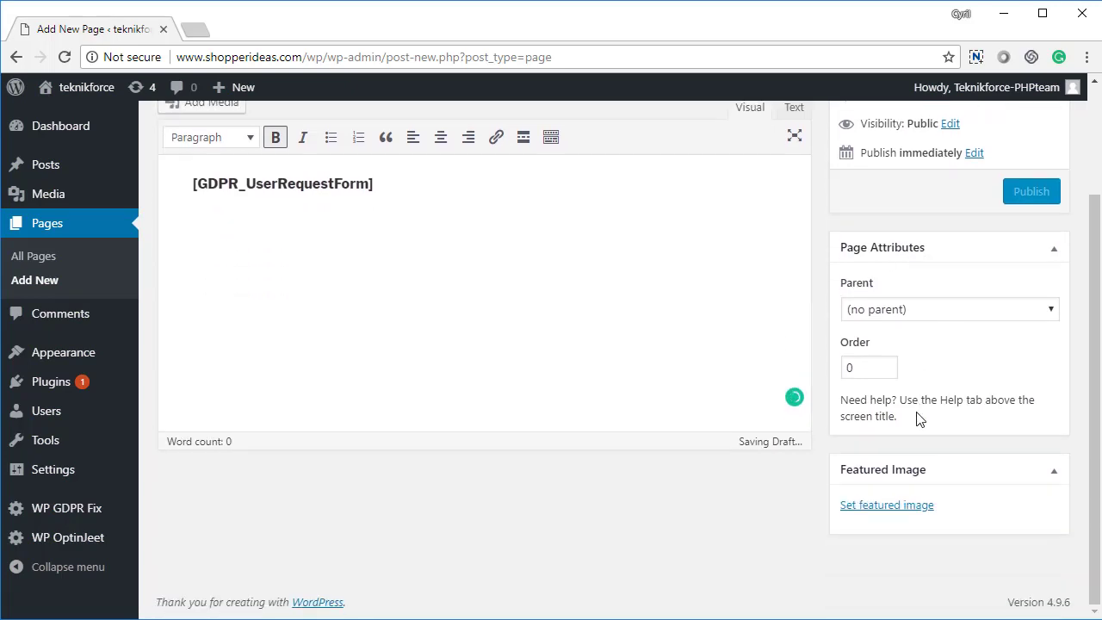
pyautogui.click(1030, 191)
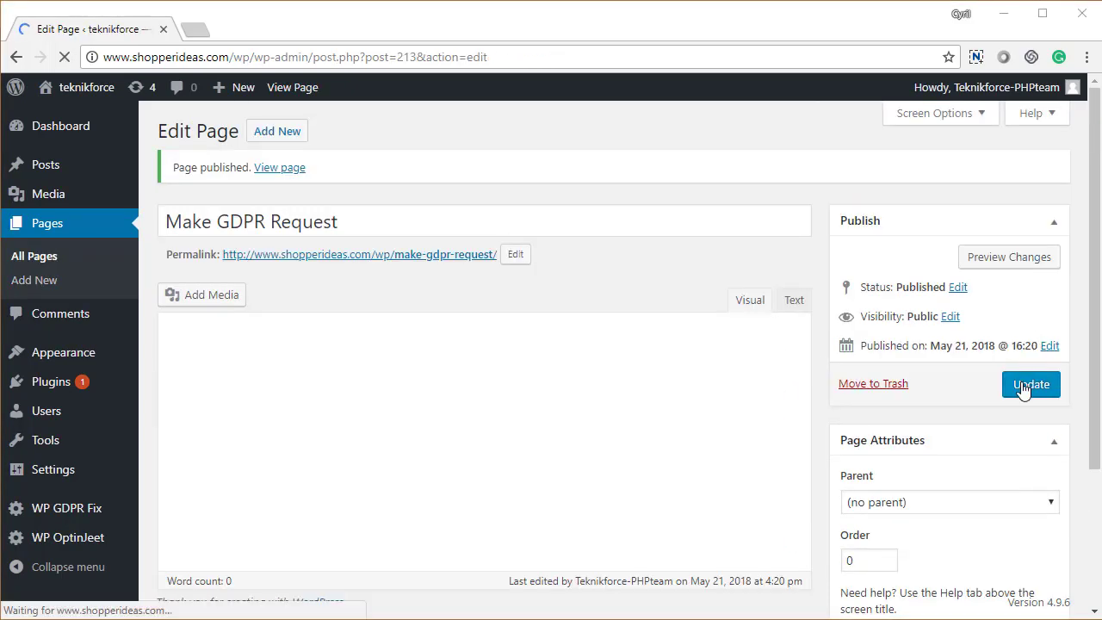
# View the published page and look through its forget data, rectify data and unsubscribe request forms.
pyautogui.click(287, 172)
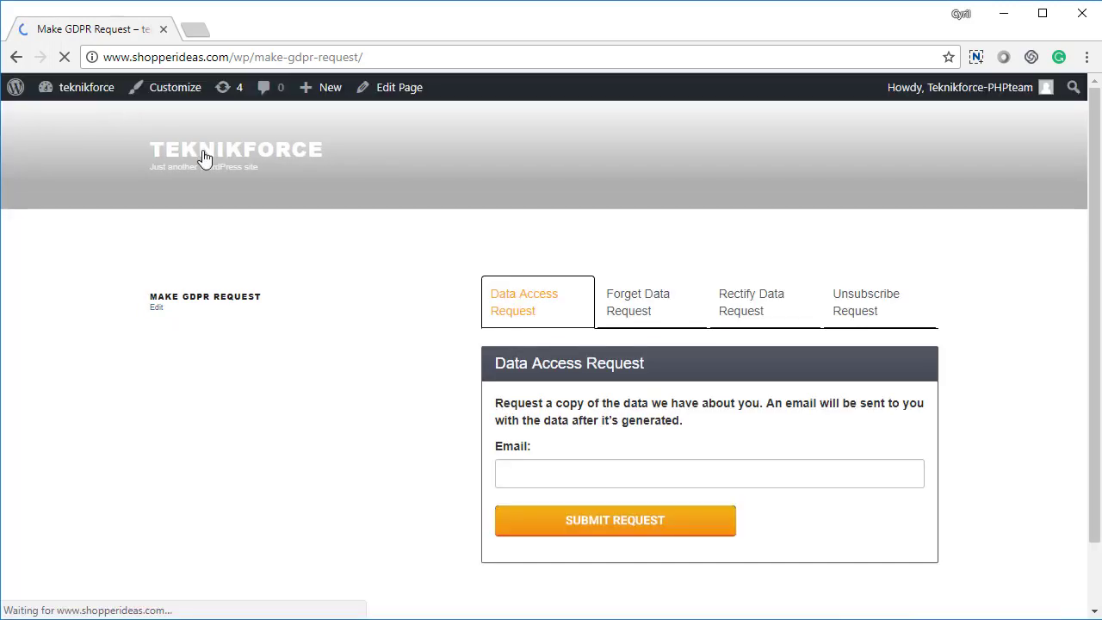
pyautogui.scroll(-1, 563, 381)
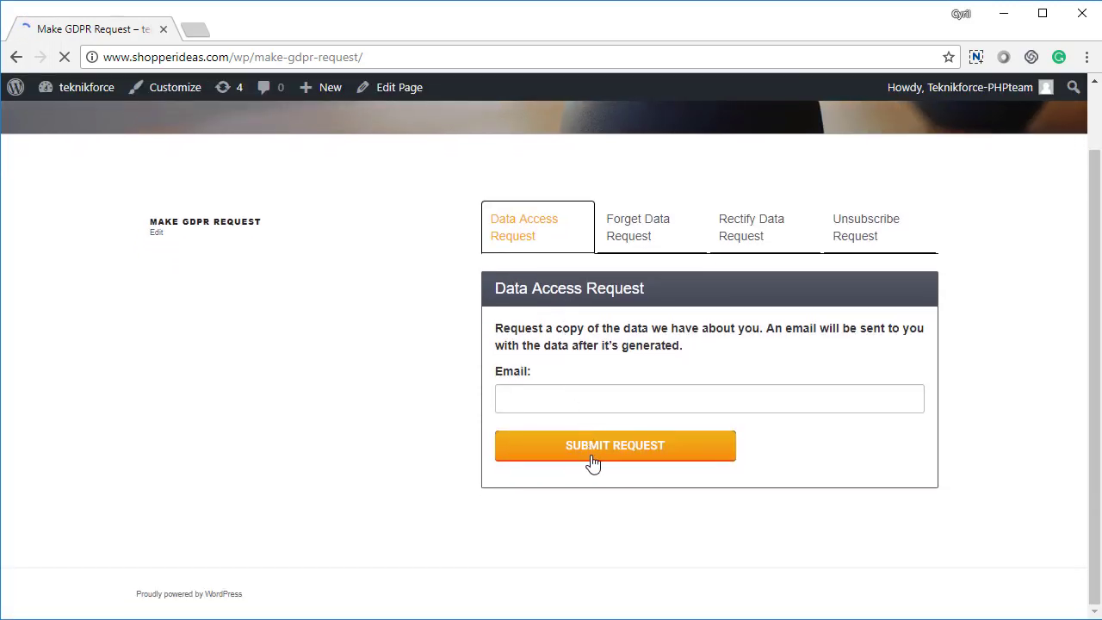
pyautogui.scroll(1, 593, 460)
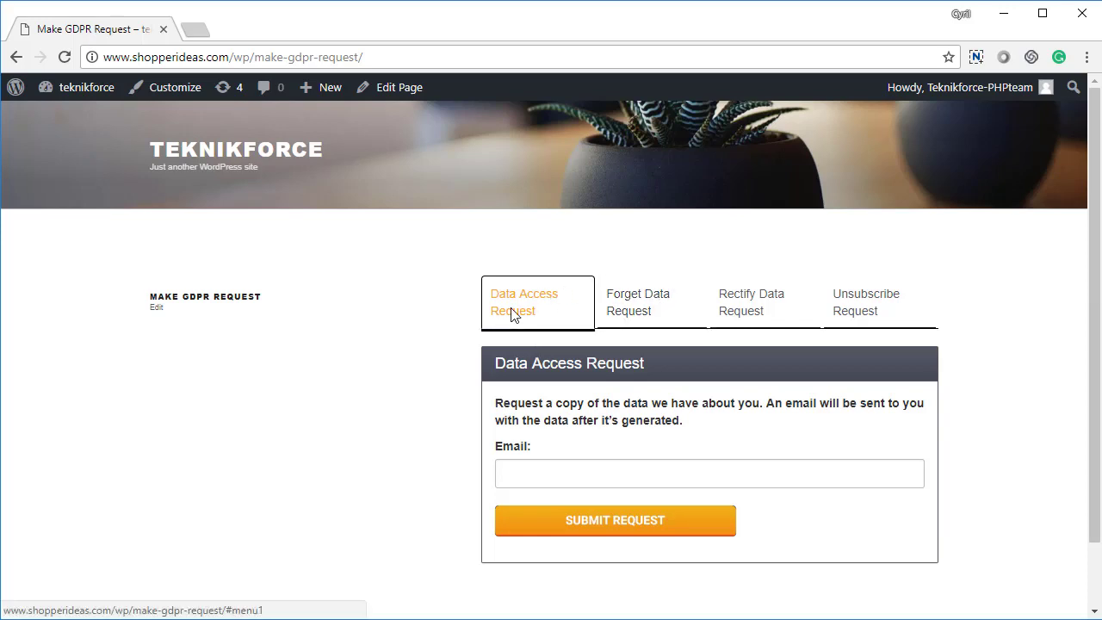
pyautogui.click(667, 320)
pyautogui.click(766, 321)
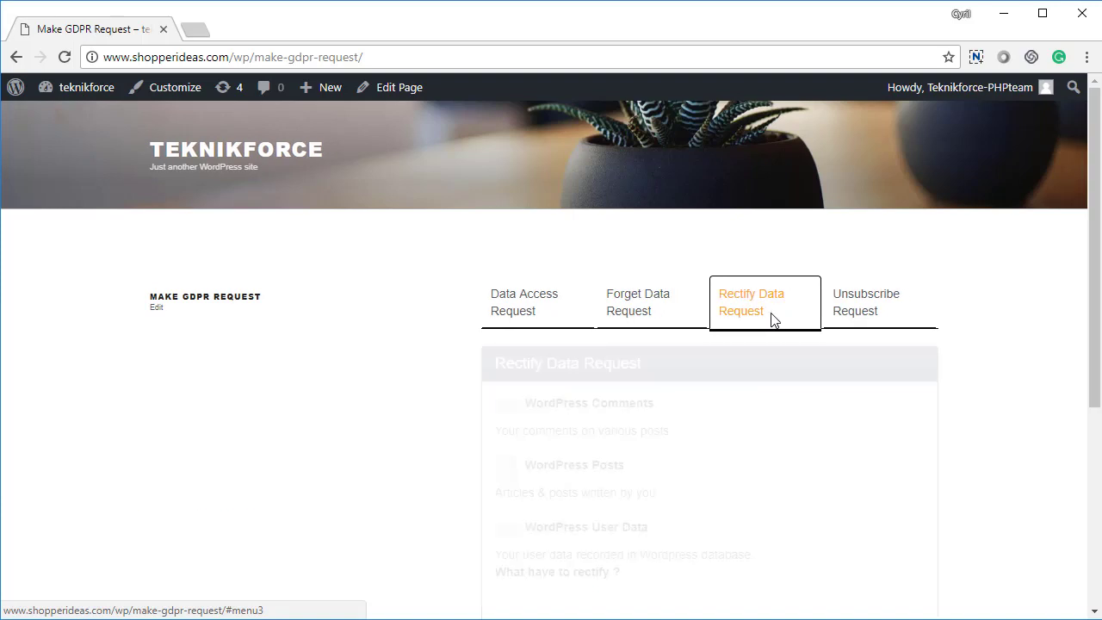
pyautogui.click(861, 319)
pyautogui.click(653, 312)
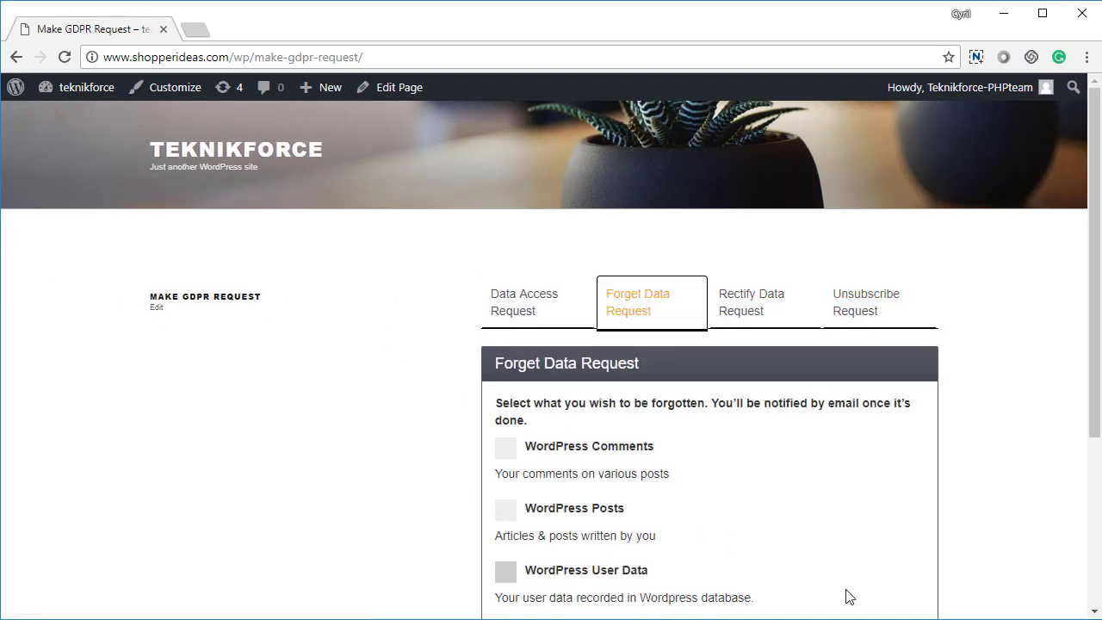
# Return to the Right to be Forgotten settings and fill the email message with the default text.
pyautogui.click(14, 58)
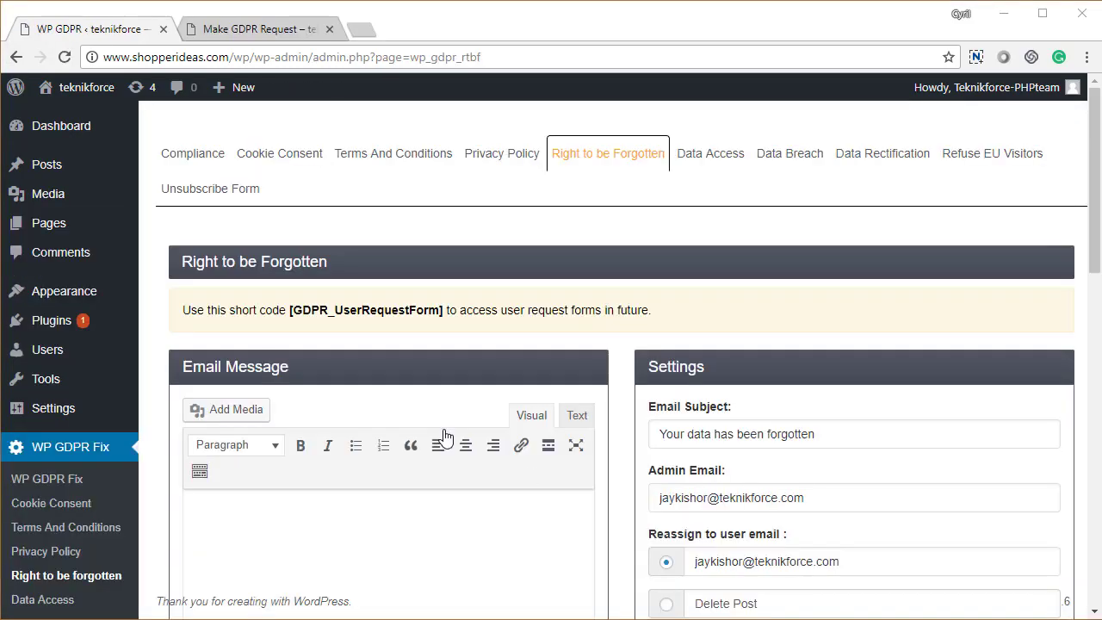
pyautogui.scroll(-3, 405, 408)
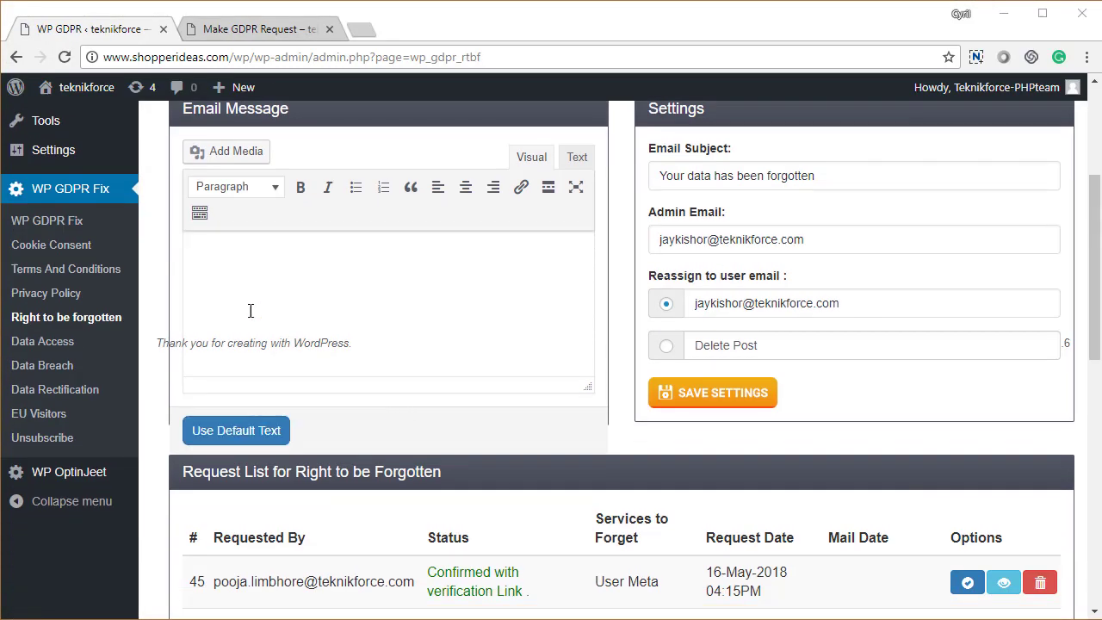
pyautogui.scroll(1, 275, 275)
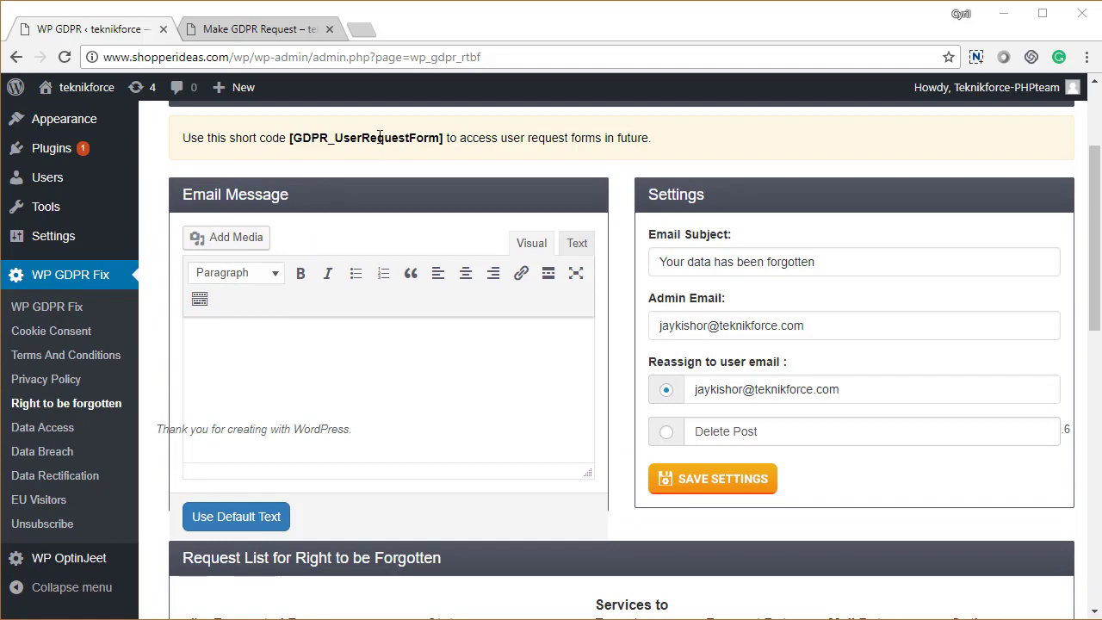
pyautogui.scroll(2, 342, 222)
pyautogui.scroll(-2, 305, 264)
pyautogui.click(259, 353)
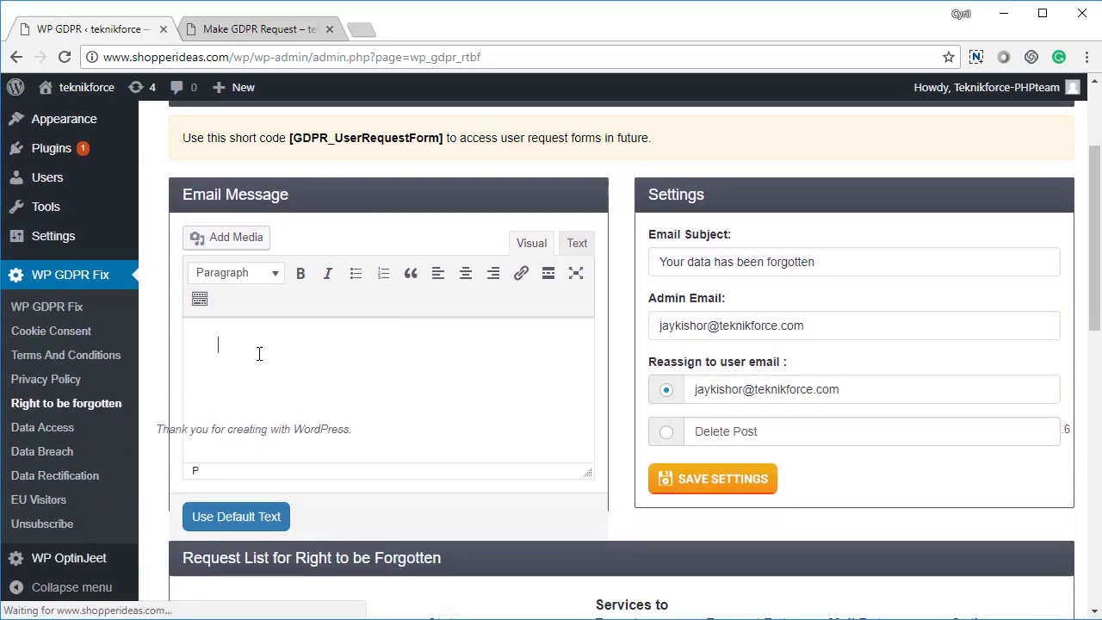
pyautogui.click(241, 520)
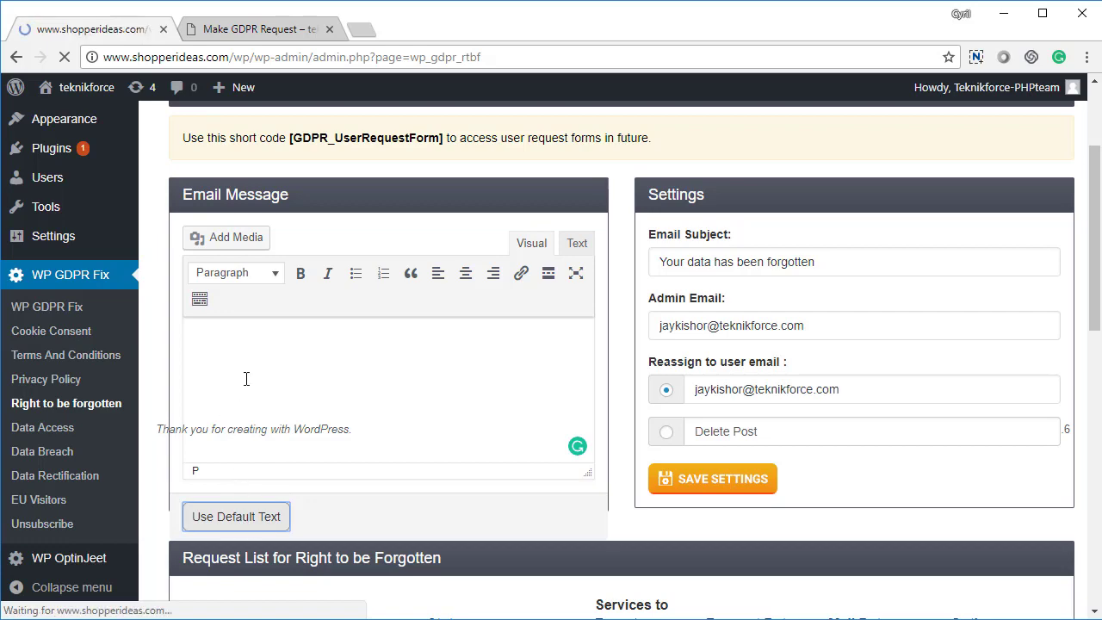
pyautogui.scroll(-1, 344, 405)
pyautogui.scroll(-2, 299, 429)
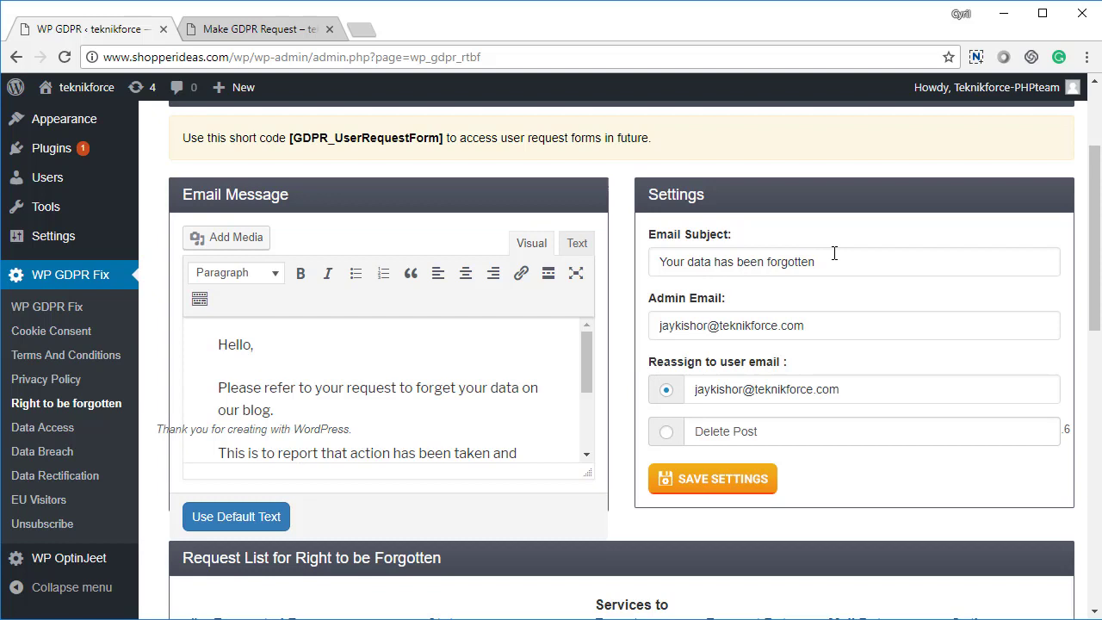
# Examine the email subject, admin email and post reassign or delete options, plus the request list below.
pyautogui.moveTo(833, 254); pyautogui.dragTo(600, 267)
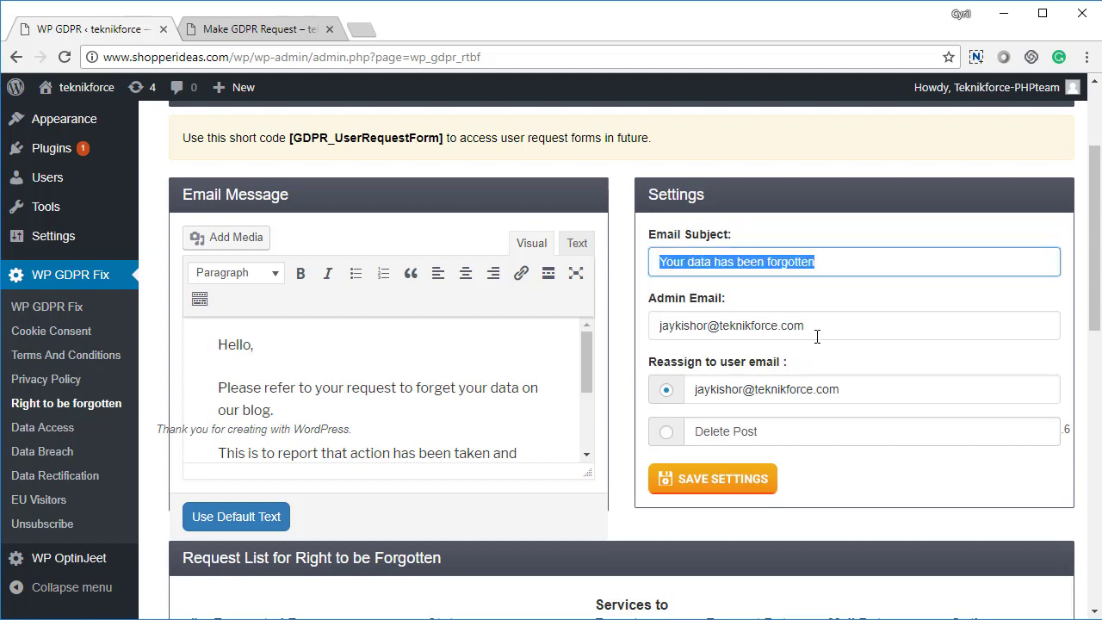
pyautogui.moveTo(826, 325)
pyautogui.mouseDown()
pyautogui.moveTo(644, 329)
pyautogui.moveTo(812, 324)
pyautogui.moveTo(811, 333)
pyautogui.mouseUp()
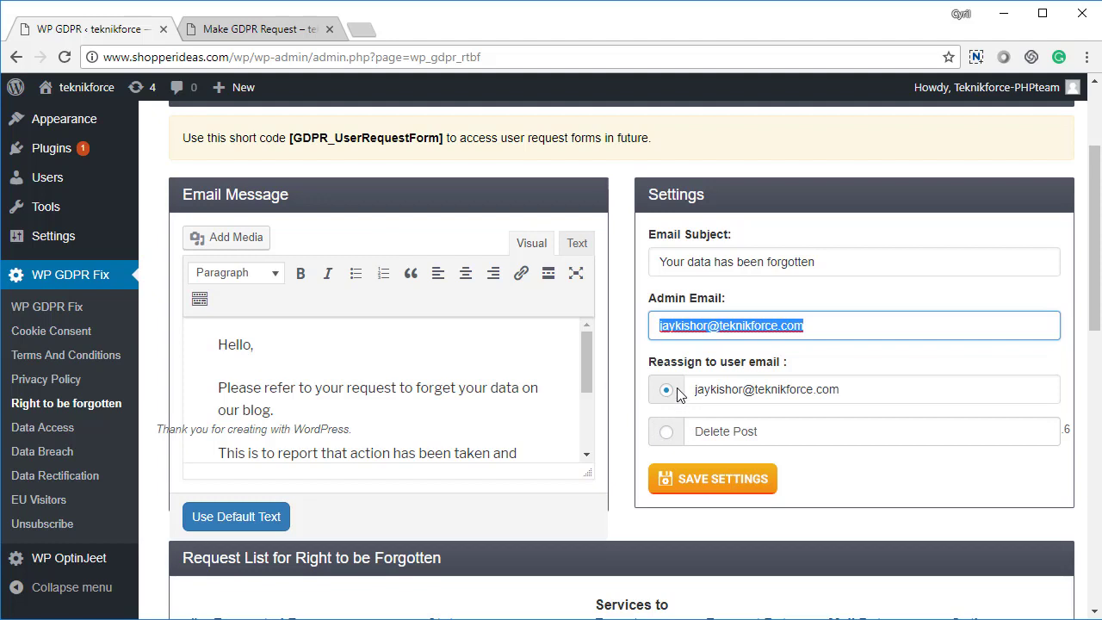
pyautogui.click(668, 434)
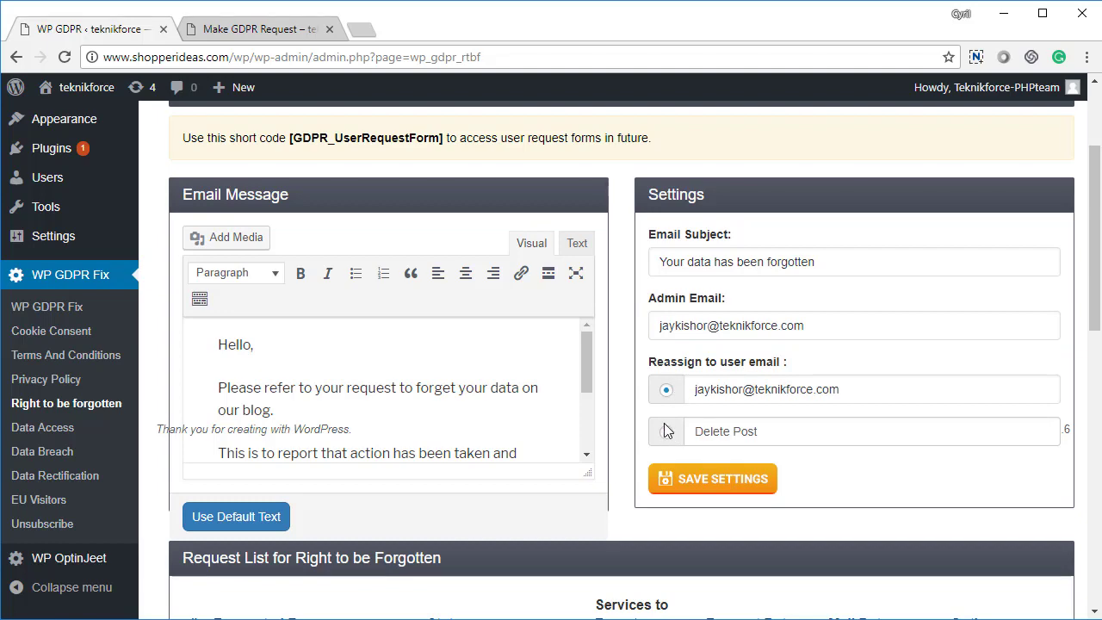
pyautogui.scroll(2, 591, 434)
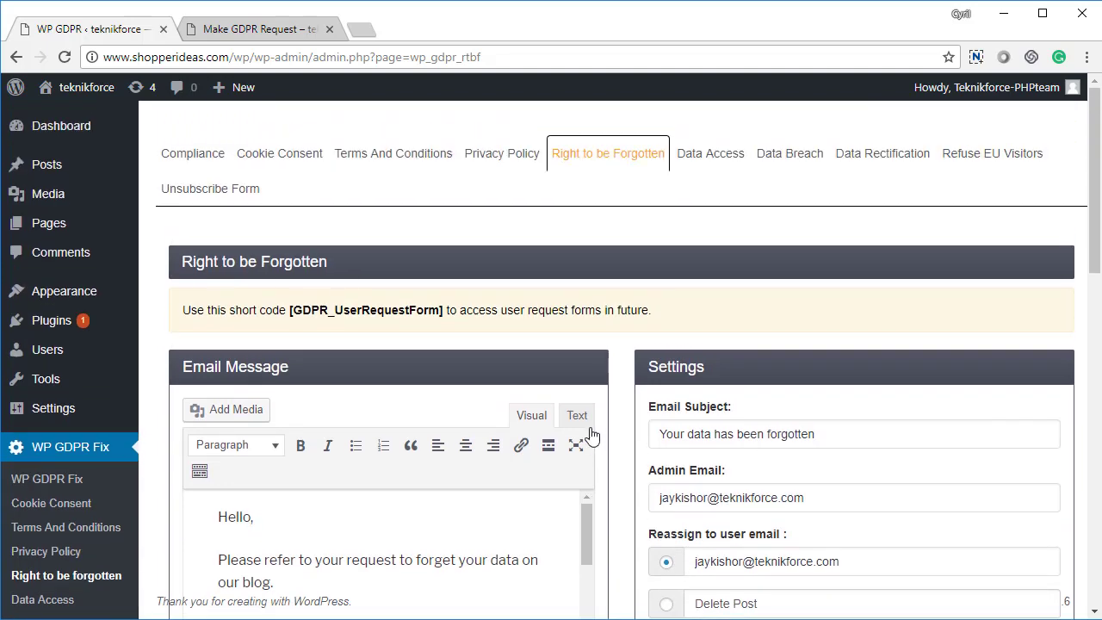
pyautogui.scroll(-3, 577, 395)
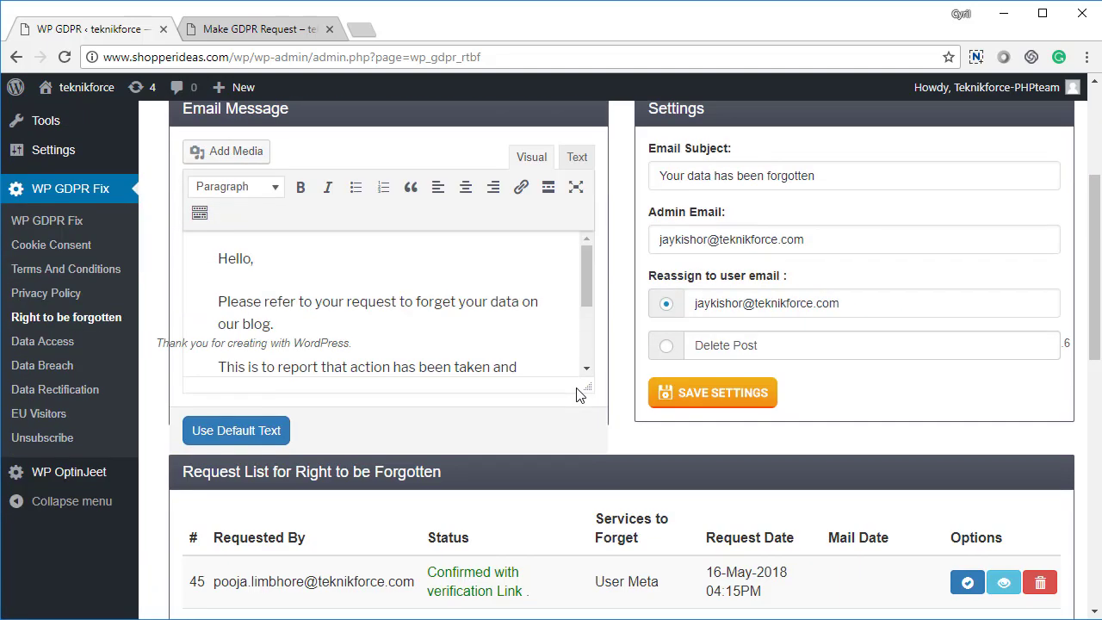
pyautogui.scroll(-3, 578, 393)
pyautogui.scroll(4, 578, 393)
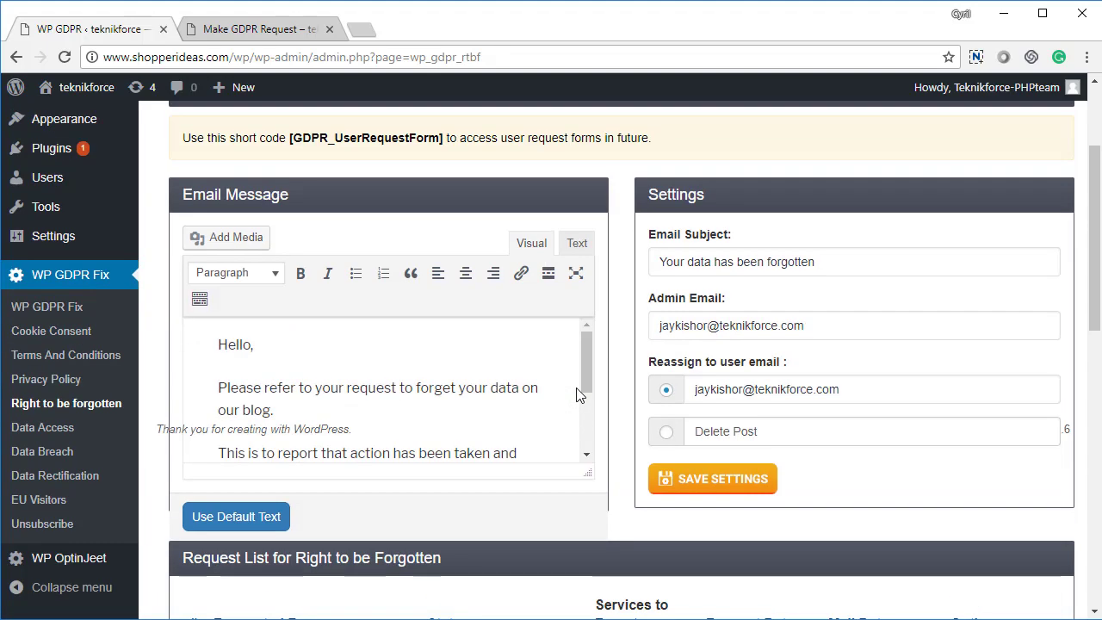
# On the published request page, select WordPress Comments, WordPress Posts and WordPress User Data in the Forget Data Request form.
pyautogui.click(274, 32)
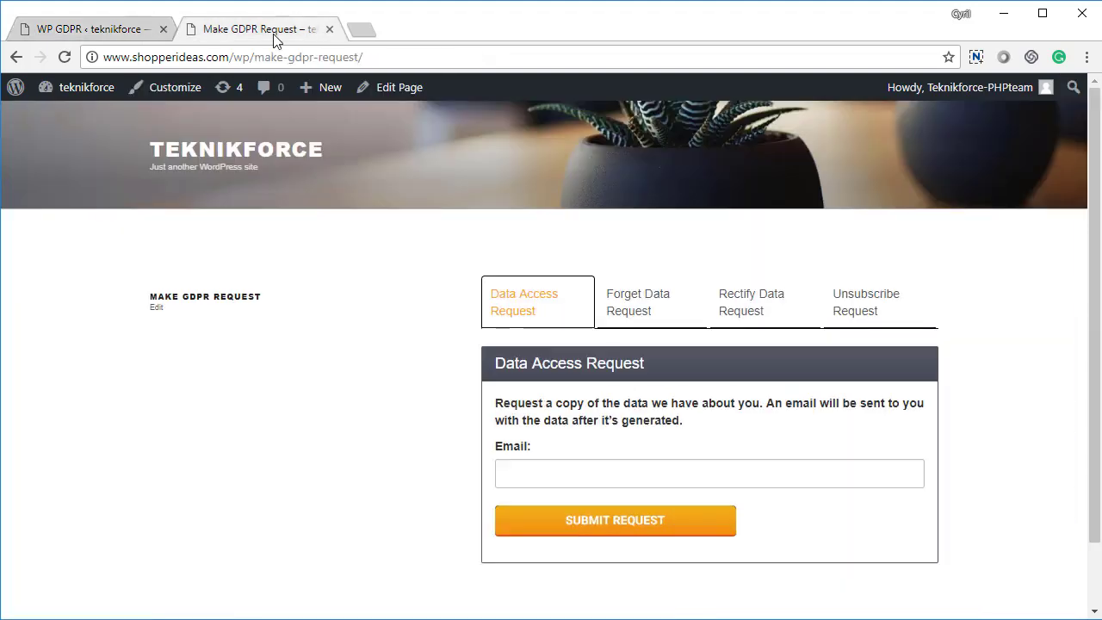
pyautogui.click(618, 311)
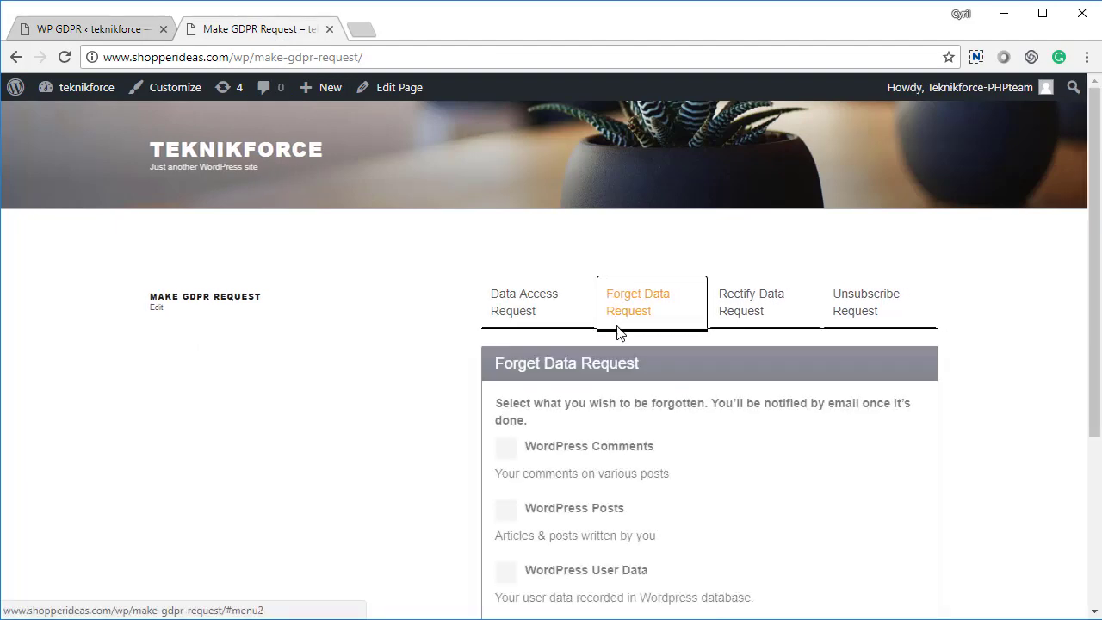
pyautogui.scroll(-2, 607, 437)
pyautogui.click(571, 286)
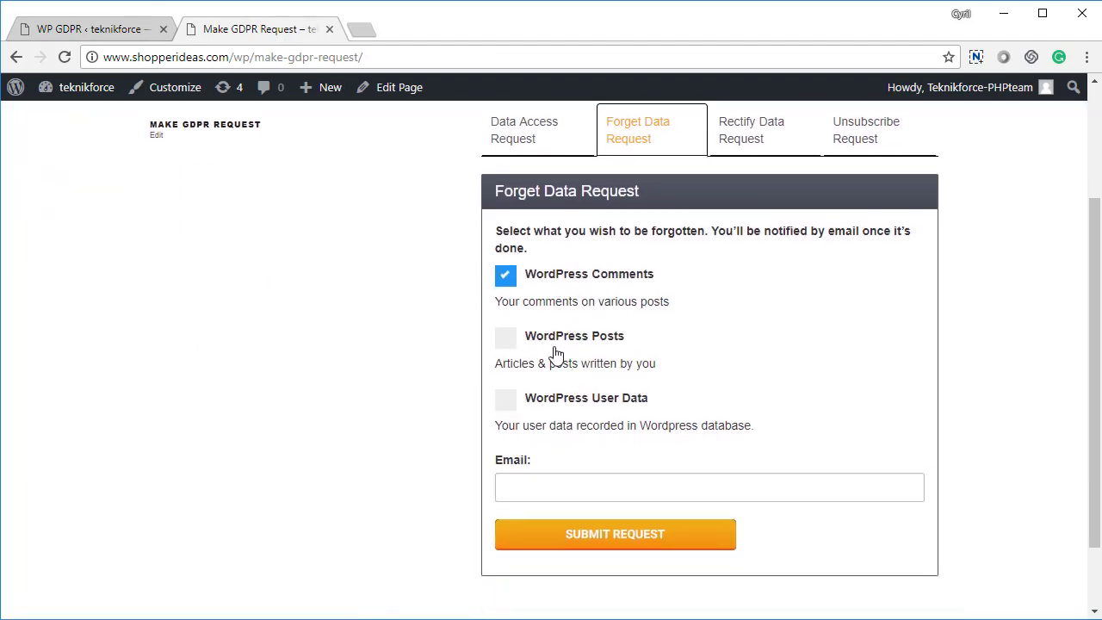
pyautogui.click(564, 341)
pyautogui.click(555, 403)
pyautogui.click(560, 487)
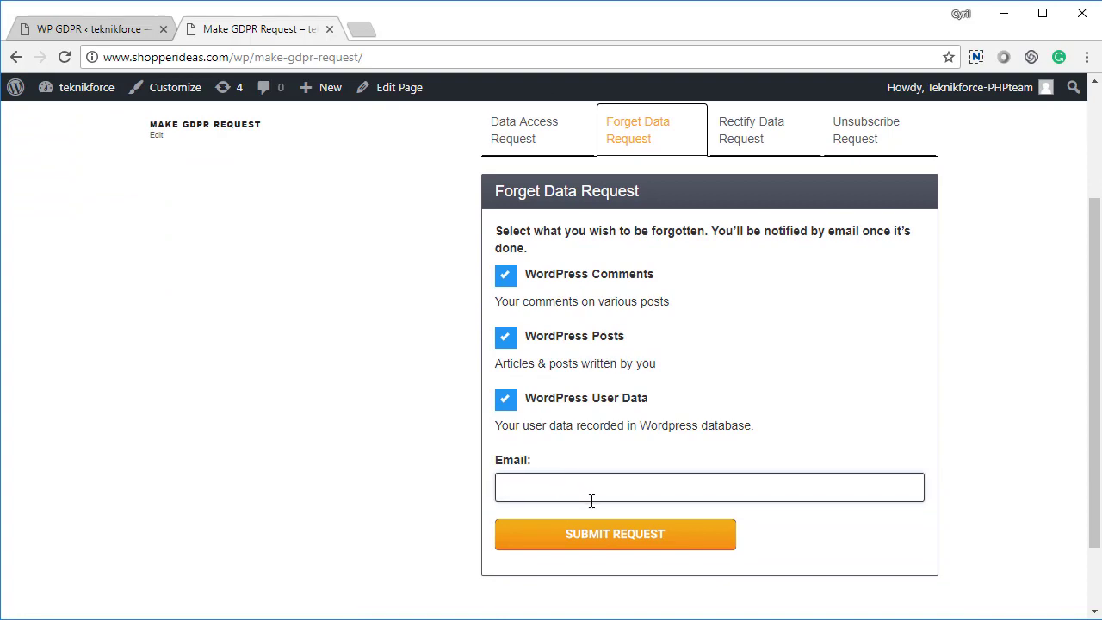
# Deselect WordPress User Data, WordPress Posts and WordPress Comments in the Forget Data Request form.
pyautogui.click(582, 401)
pyautogui.click(592, 340)
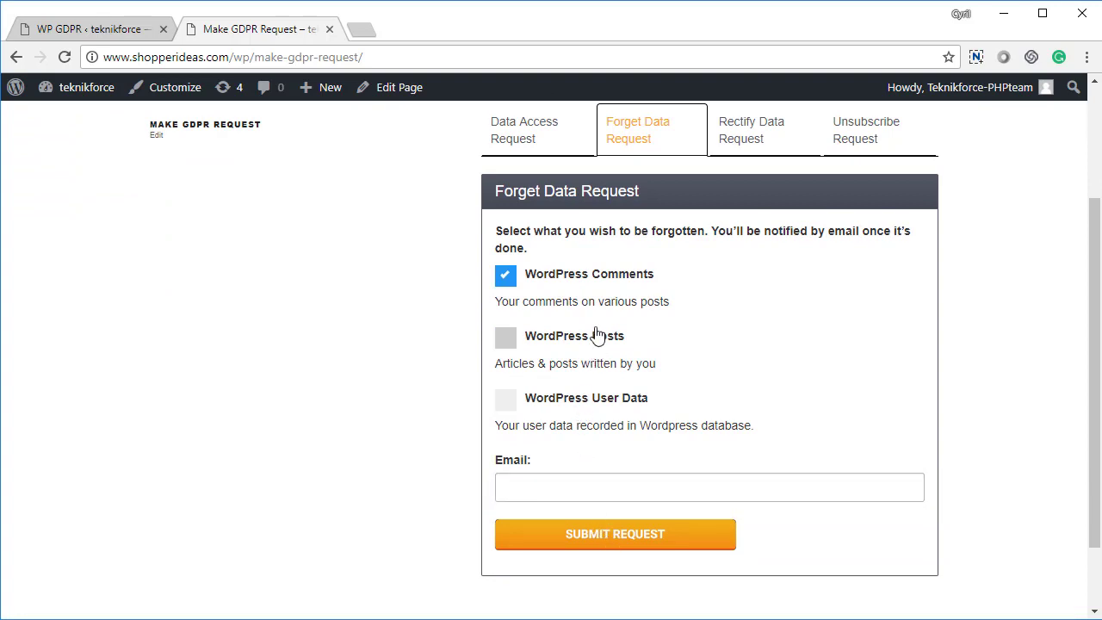
pyautogui.click(601, 280)
# Return to the Right to be Forgotten settings and examine the request list's statuses and the forget-and-confirm option for requests.
pyautogui.click(101, 34)
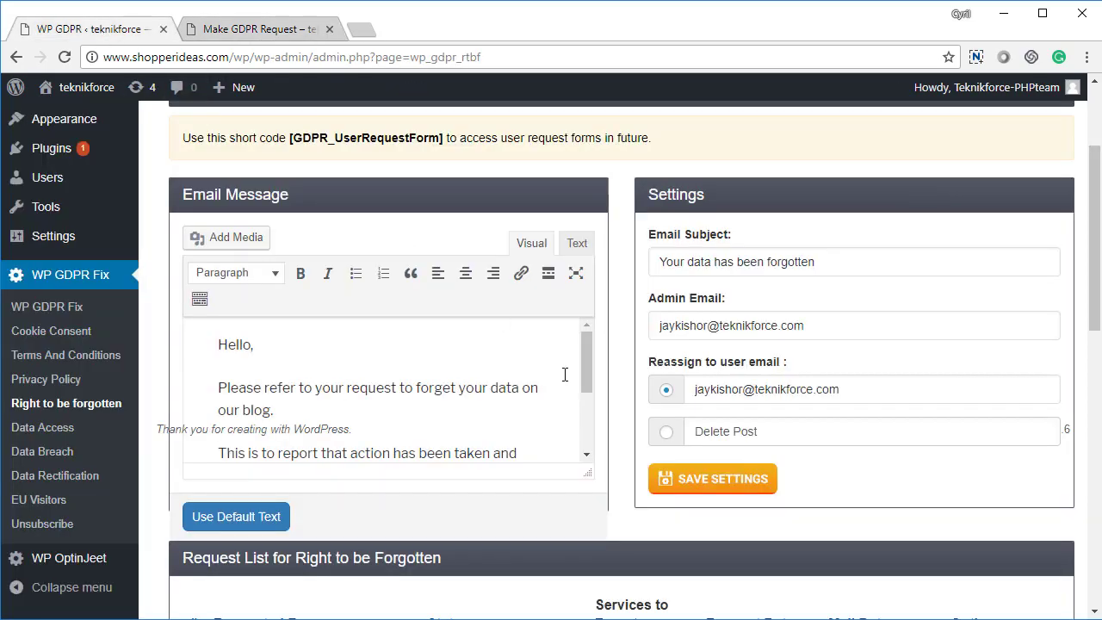
pyautogui.scroll(-6, 564, 375)
pyautogui.scroll(1, 625, 411)
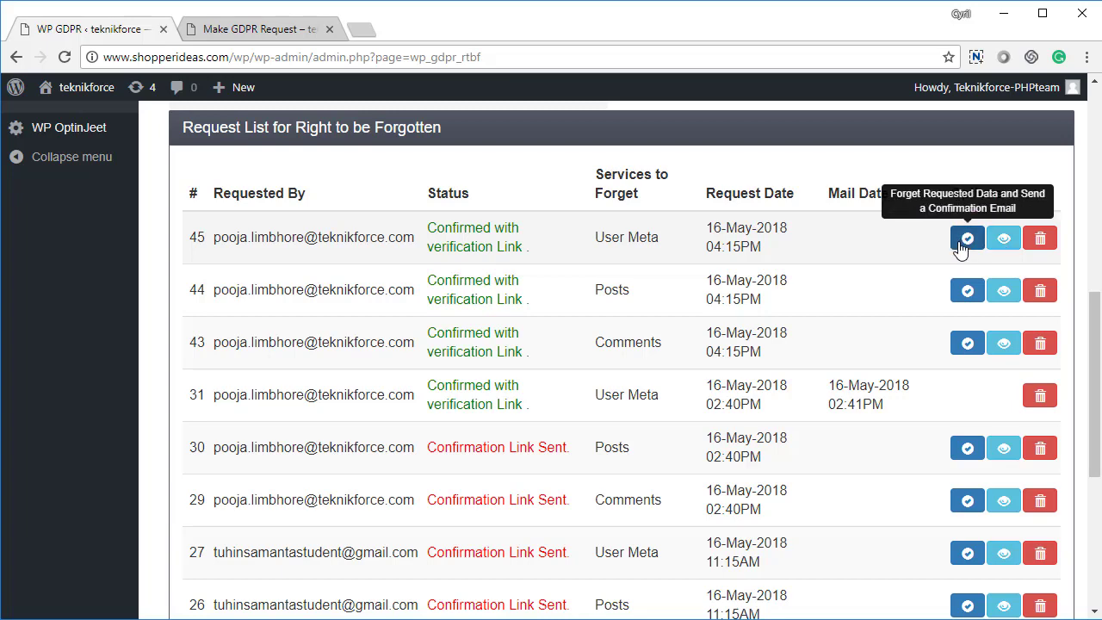
pyautogui.scroll(4, 728, 431)
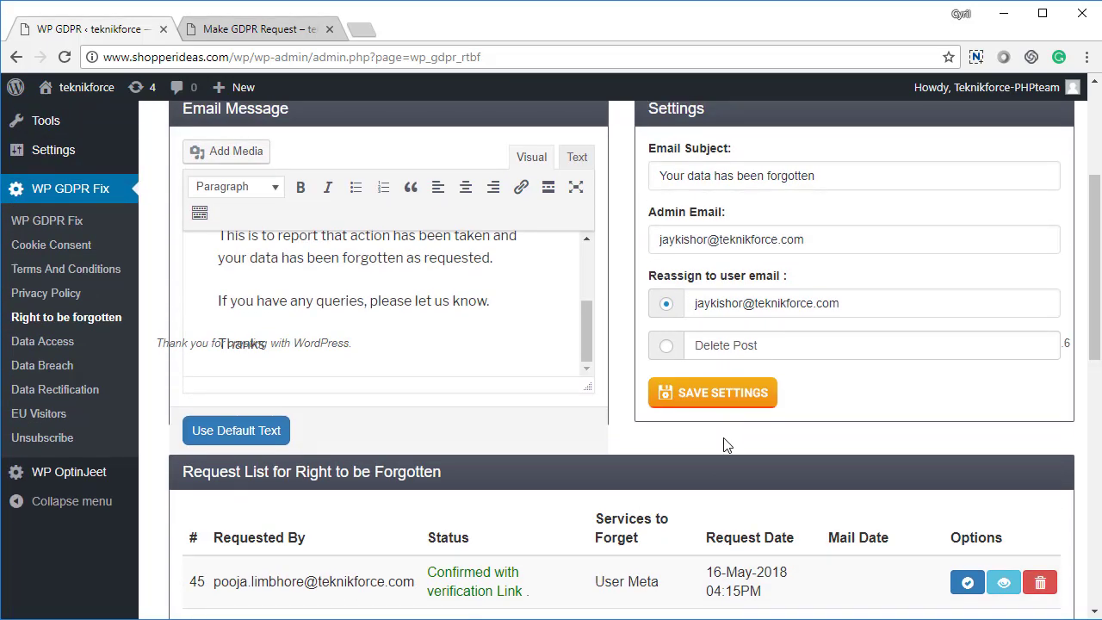
pyautogui.scroll(1, 727, 445)
pyautogui.scroll(-3, 687, 477)
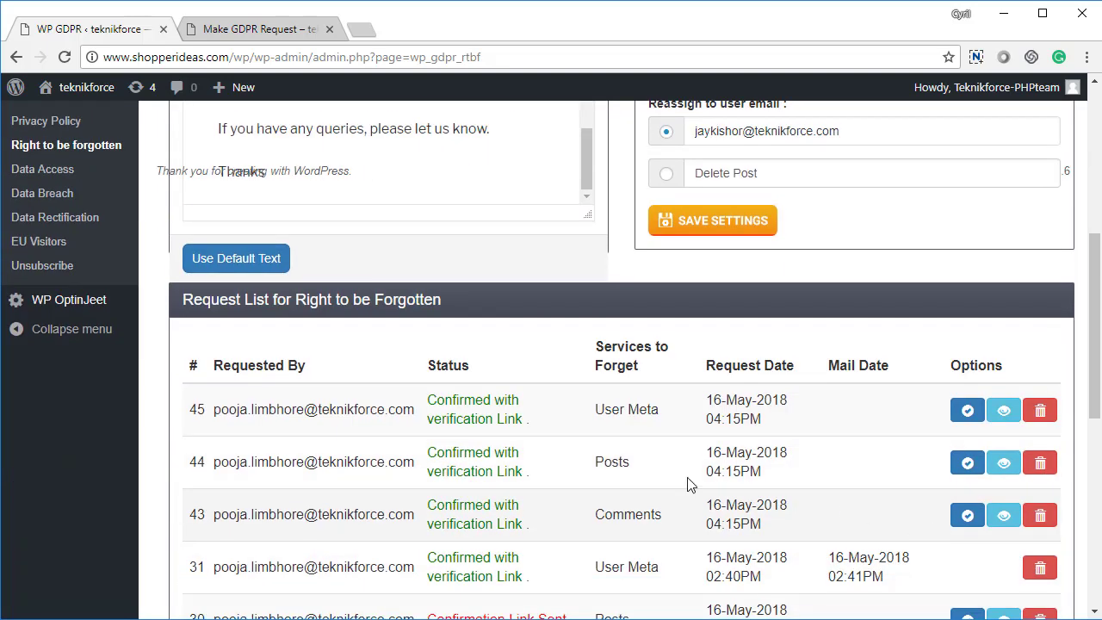
pyautogui.scroll(5, 585, 475)
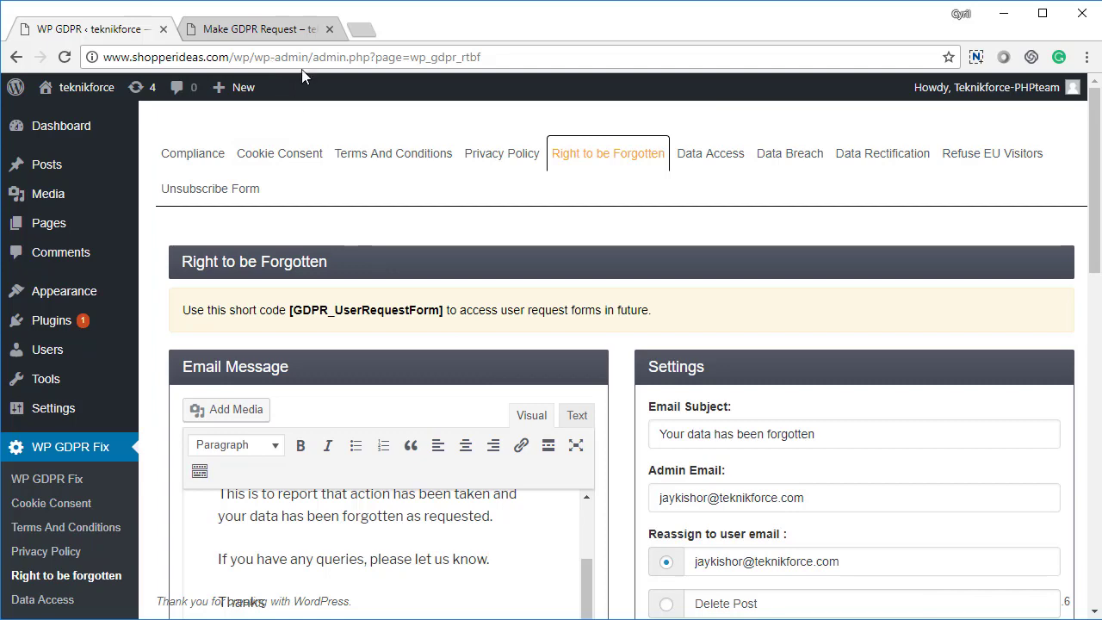
# Review the [GDPR_UserRequestForm] shortcode in the settings alongside the request forms on the published page, ending back in the settings.
pyautogui.click(301, 28)
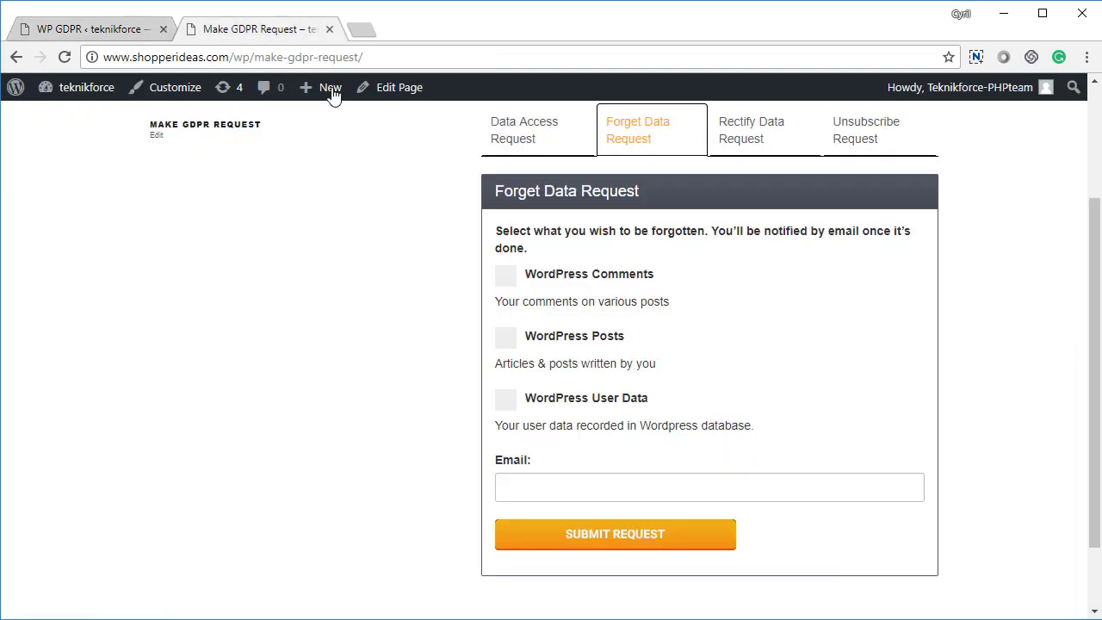
pyautogui.click(129, 30)
pyautogui.moveTo(285, 310); pyautogui.dragTo(427, 307)
pyautogui.click(426, 308)
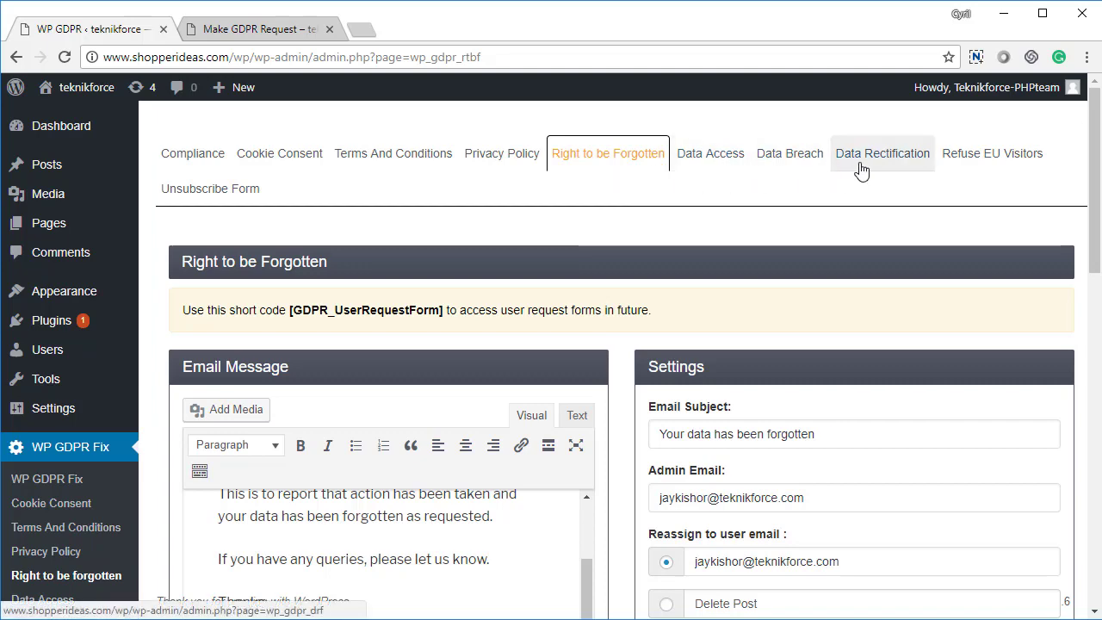
pyautogui.click(279, 34)
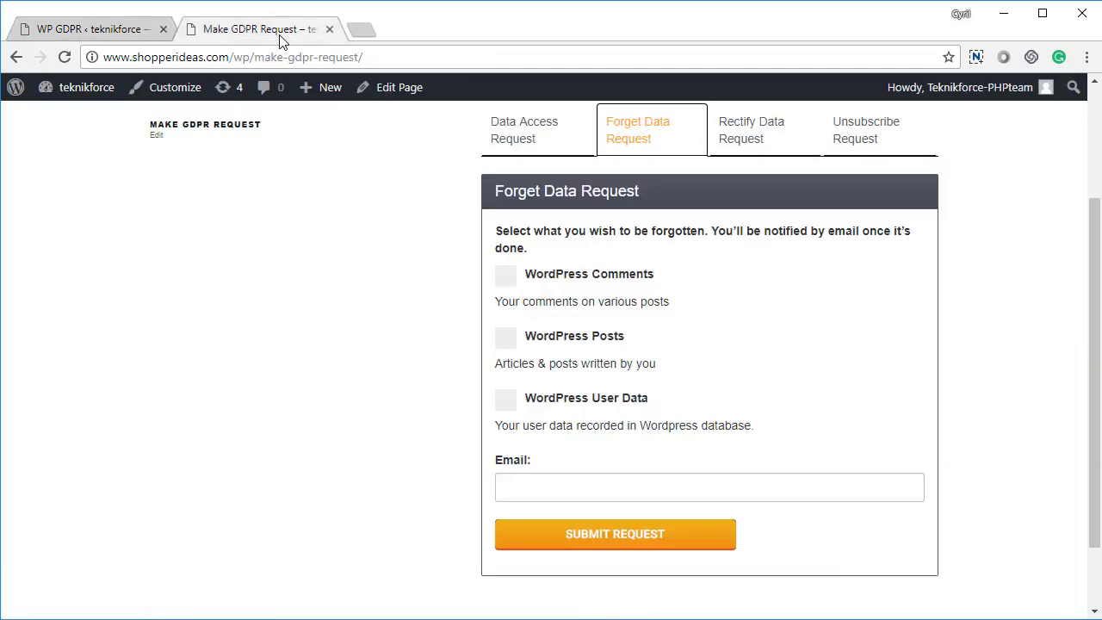
pyautogui.scroll(2, 455, 278)
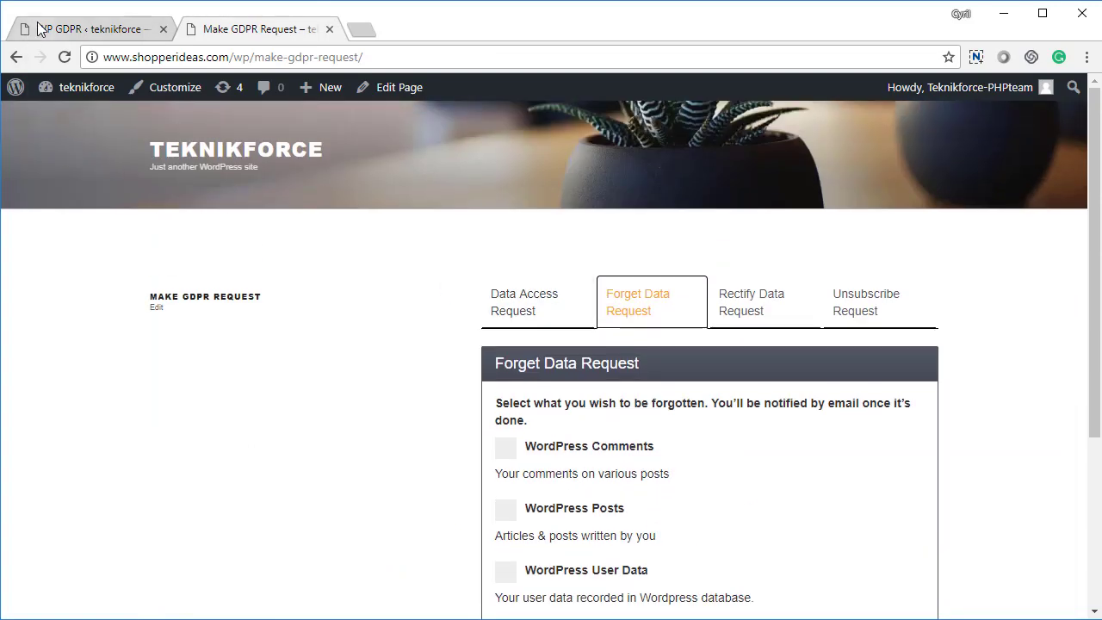
pyautogui.click(39, 30)
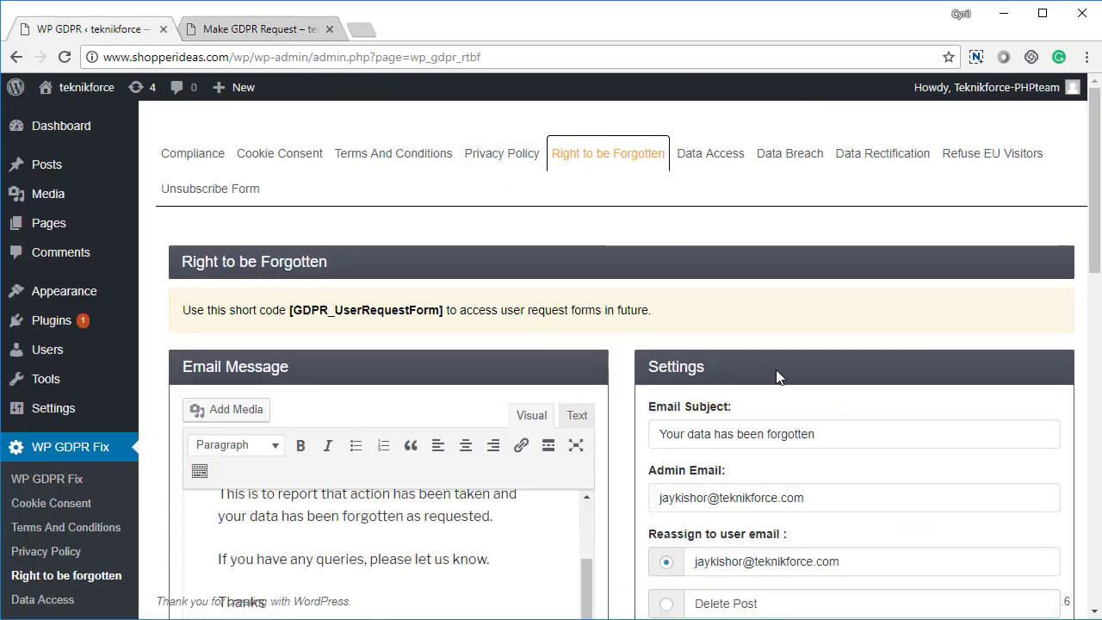